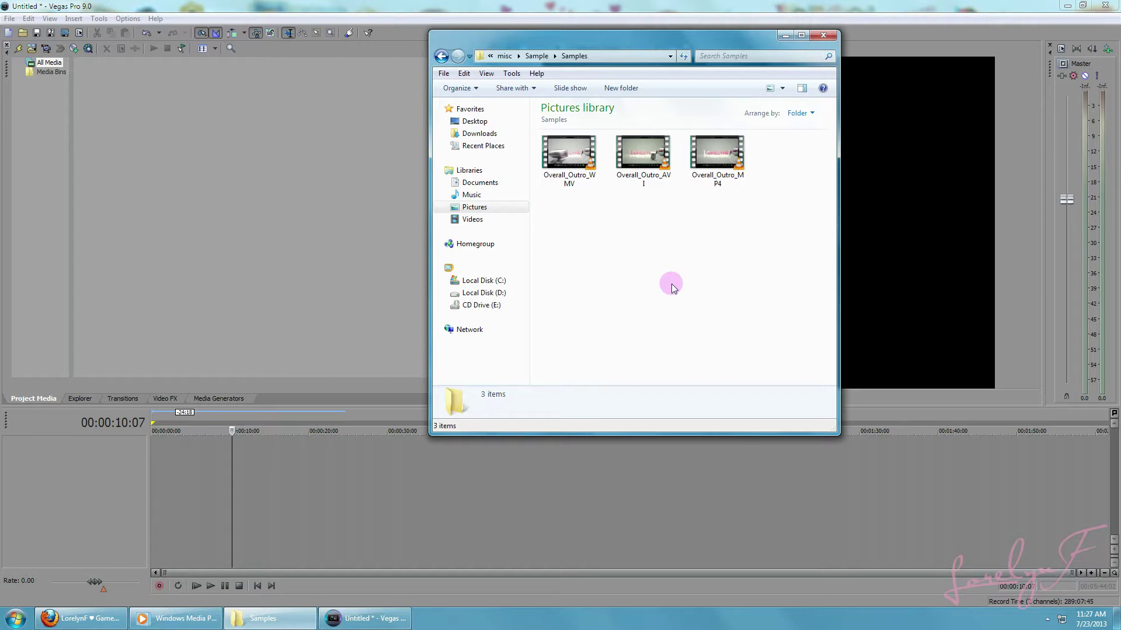
# Select Overall_Outro_AVI to view its details: 24 seconds, 4.29 GB, 1920x1080.
pyautogui.click(653, 175)
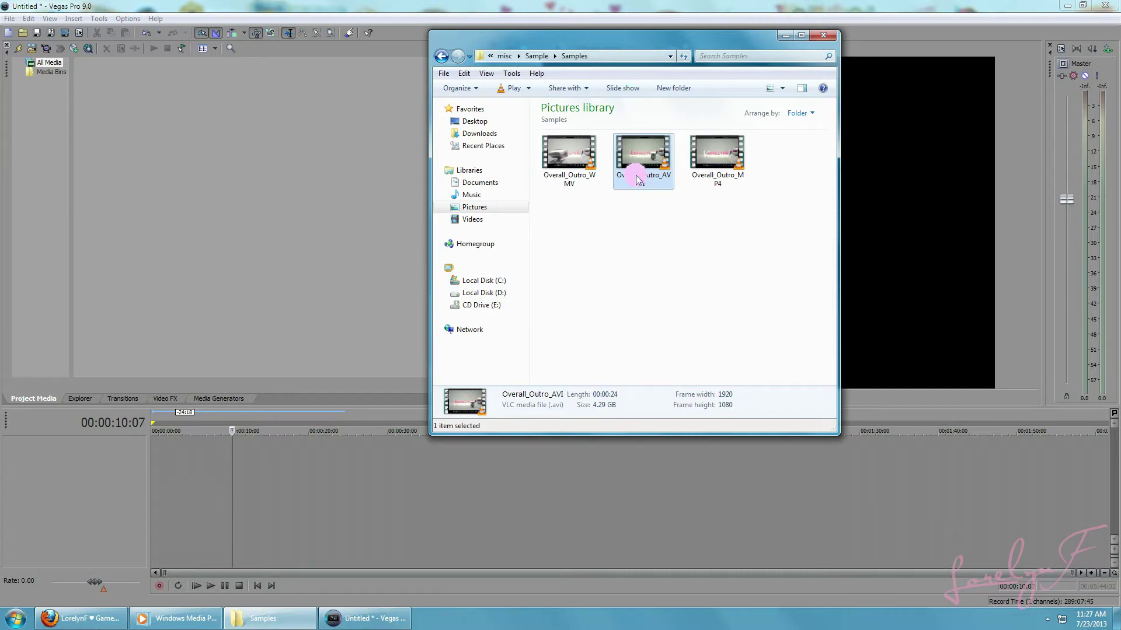
# Import Overall_Outro_AVI into Project Media and place it on the timeline with its video and audio.
pyautogui.moveTo(641, 169); pyautogui.dragTo(253, 191)
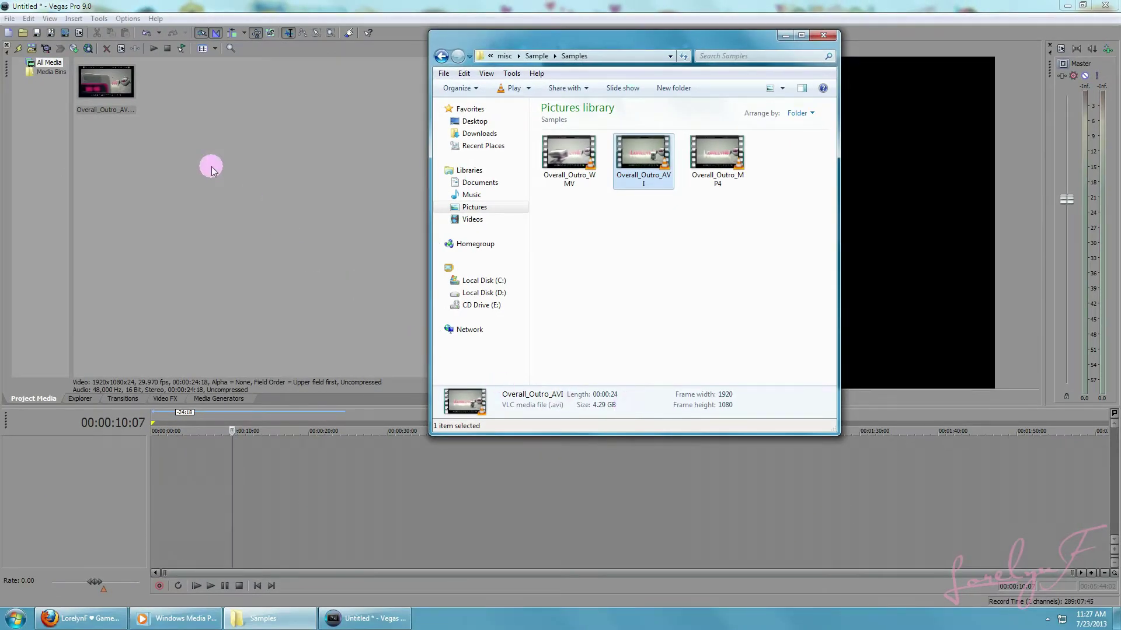
pyautogui.click(211, 169)
pyautogui.moveTo(110, 94); pyautogui.dragTo(166, 453)
pyautogui.click(164, 454)
pyautogui.click(165, 453)
pyautogui.click(173, 456)
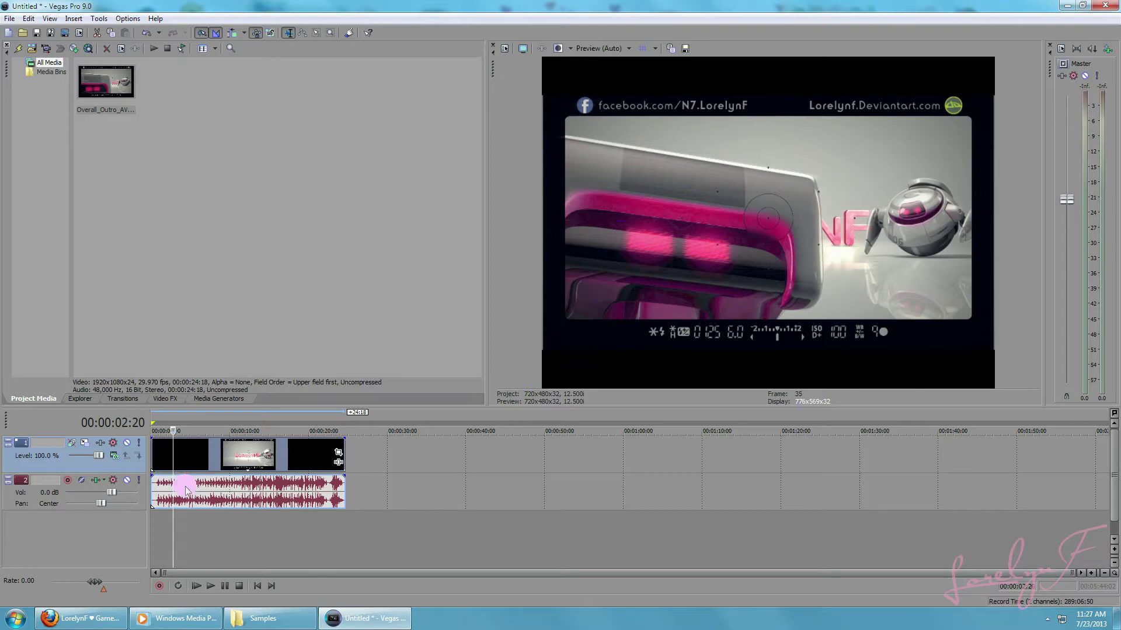
# In Project Properties, set 1920x1080, field order None (progressive), pixel aspect 1.0000 (Square).
pyautogui.click(12, 21)
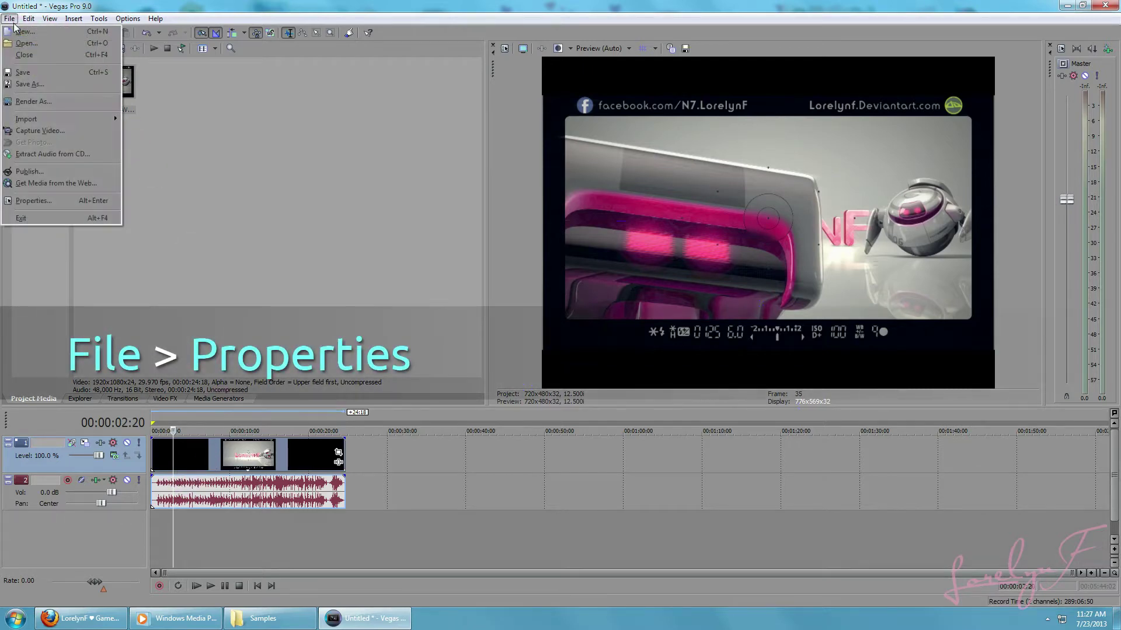
pyautogui.click(112, 201)
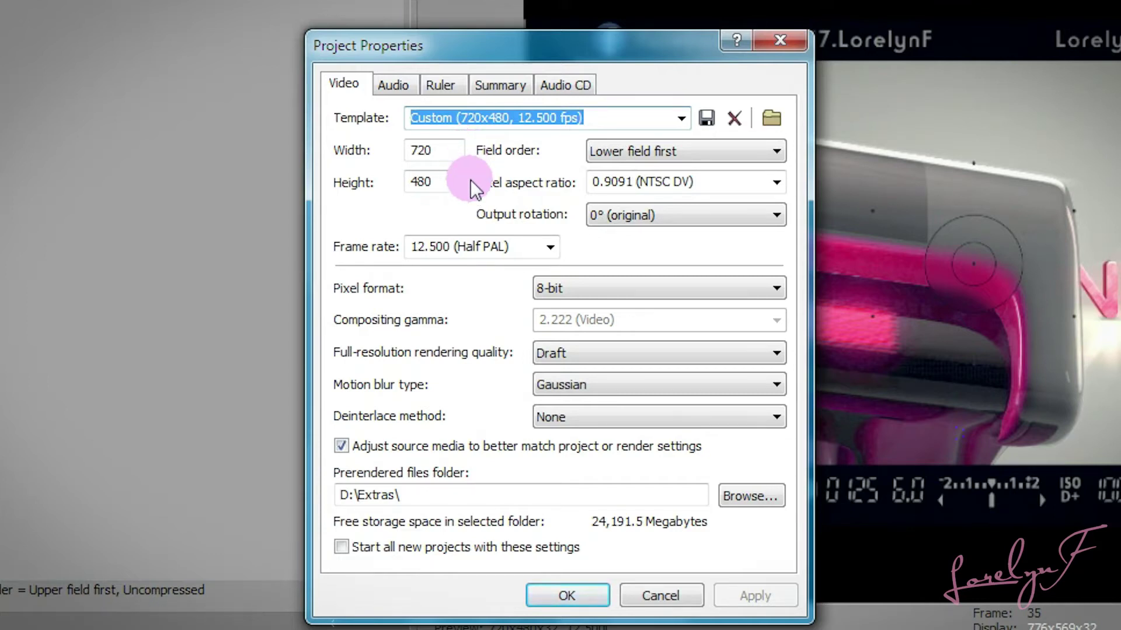
pyautogui.doubleClick(445, 151)
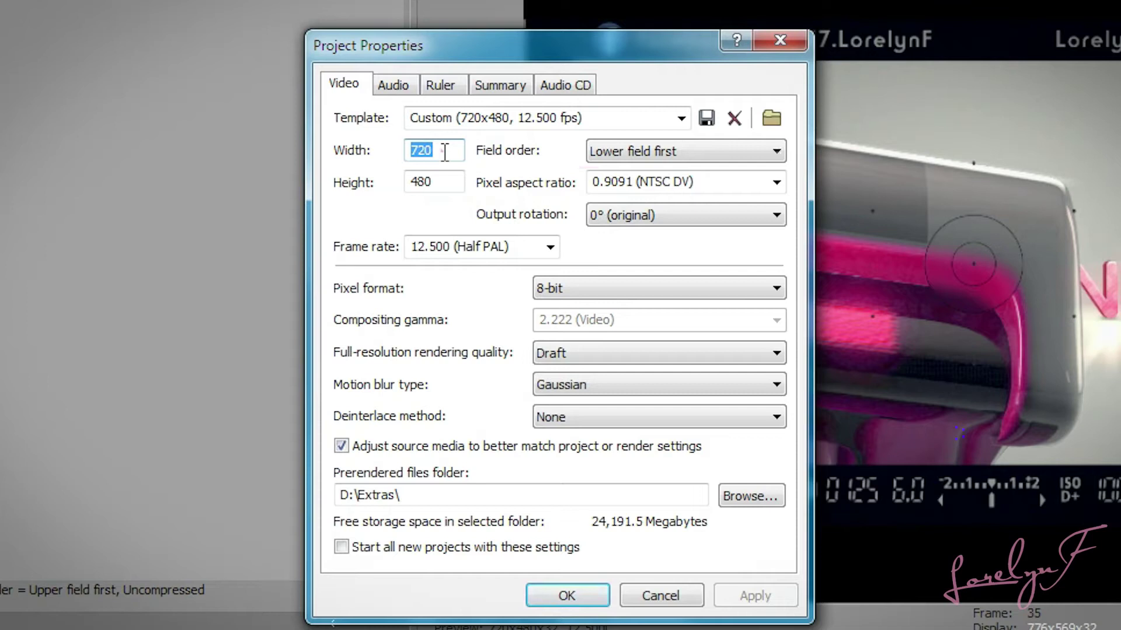
pyautogui.doubleClick(444, 151)
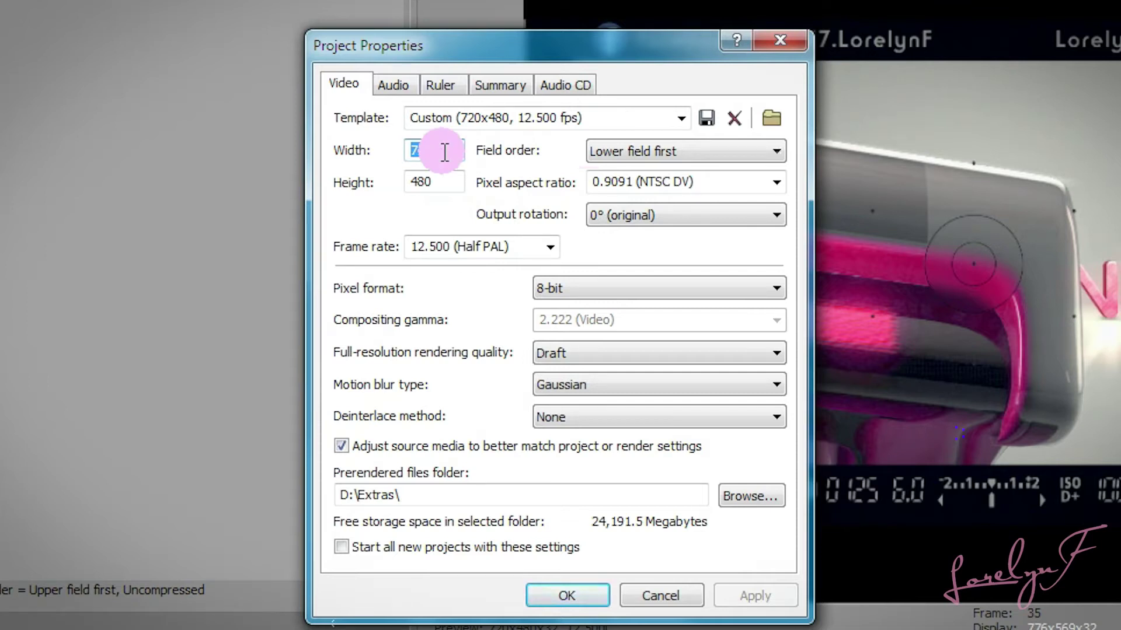
pyautogui.write('1920')
pyautogui.press('Tab')
pyautogui.write('1080')
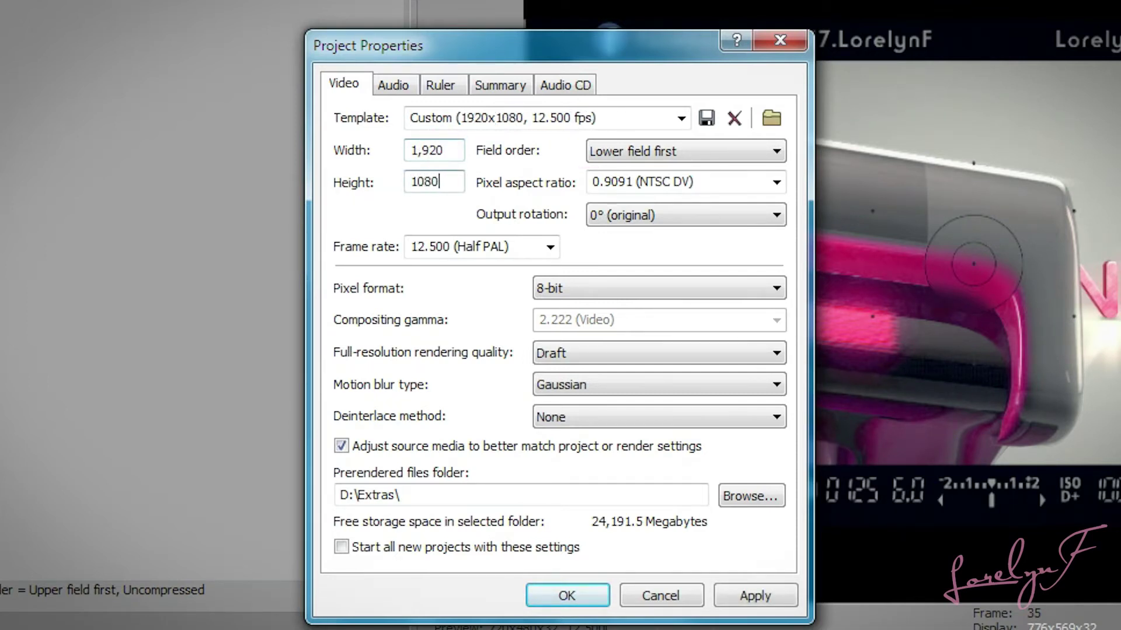
pyautogui.click(776, 154)
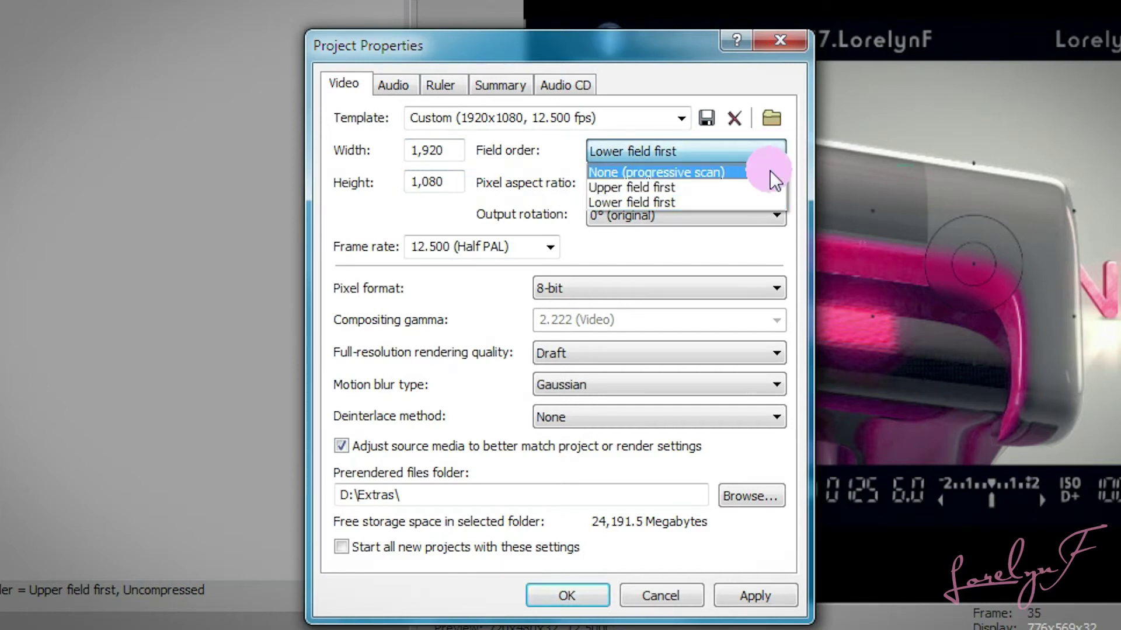
pyautogui.click(769, 171)
pyautogui.click(777, 180)
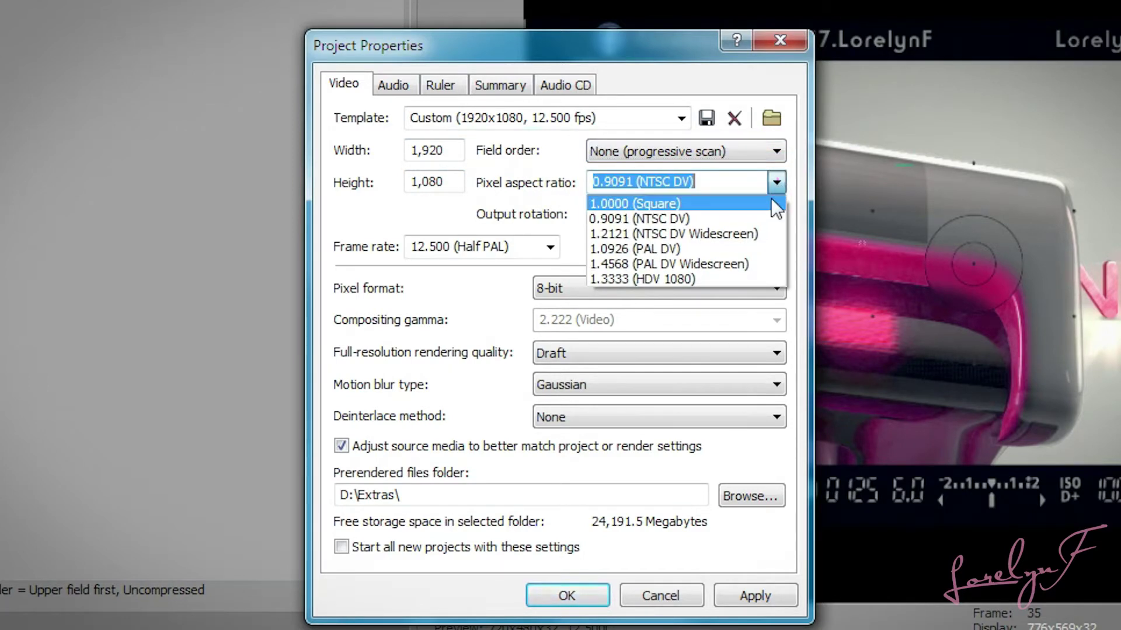
pyautogui.click(752, 201)
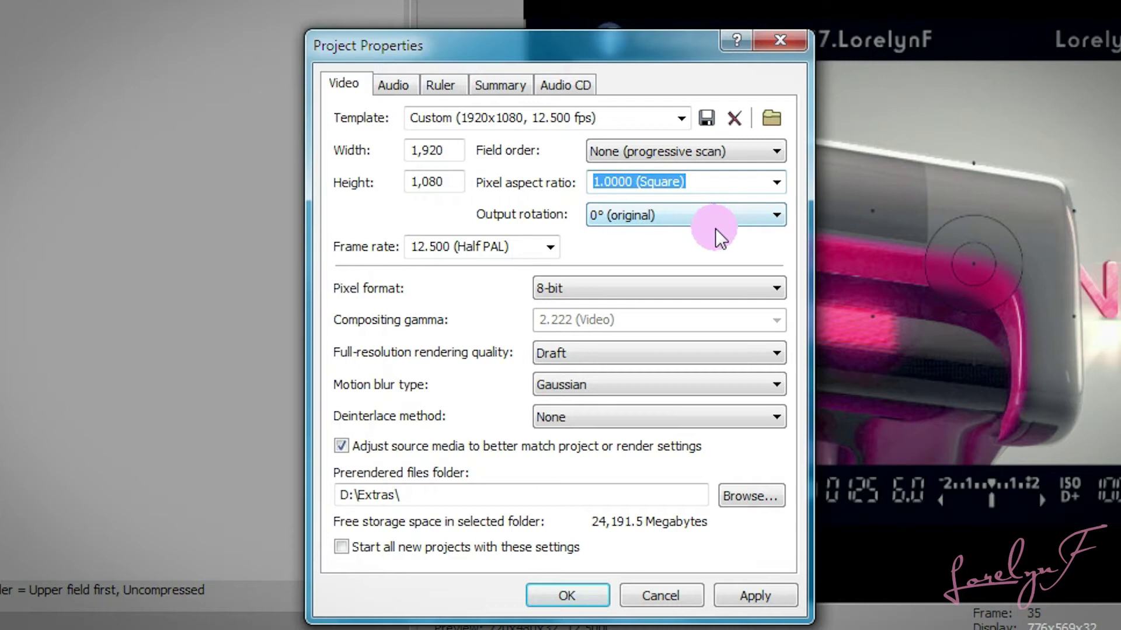
# Set frame rate to 30, pixel format 32-bit floating point (full range), gamma 1.000 (Linear).
pyautogui.click(550, 248)
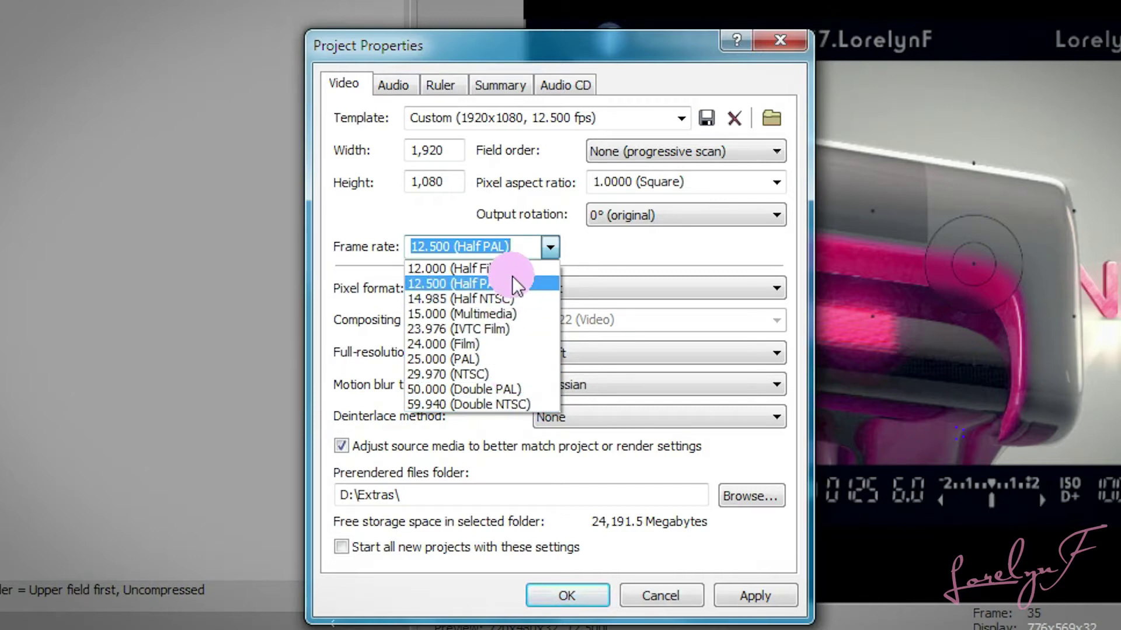
pyautogui.click(527, 252)
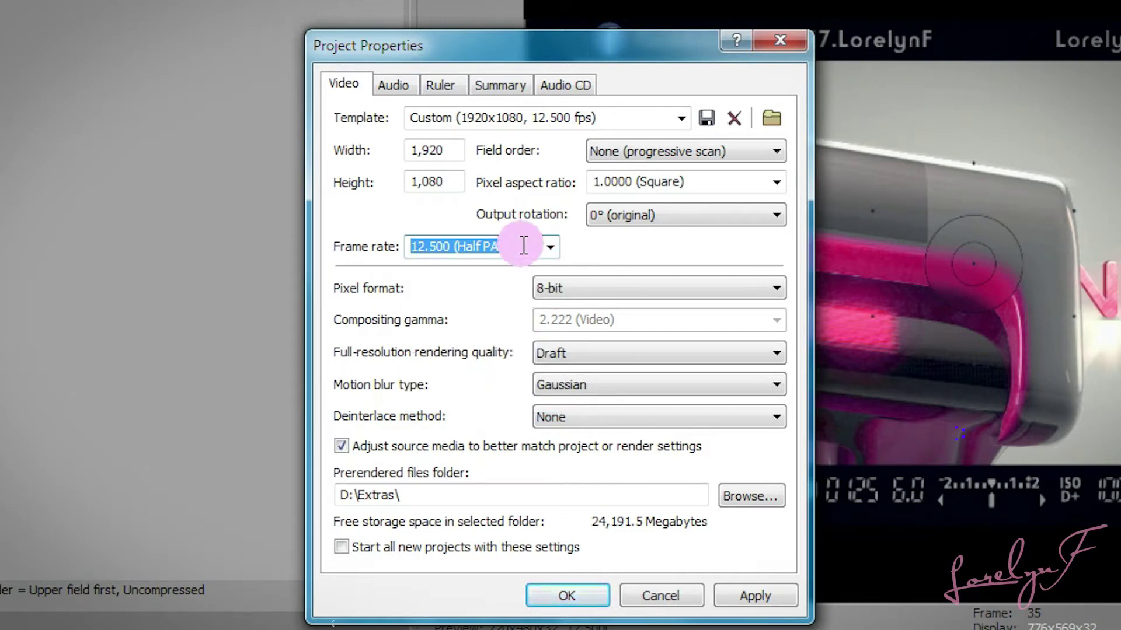
pyautogui.write('30')
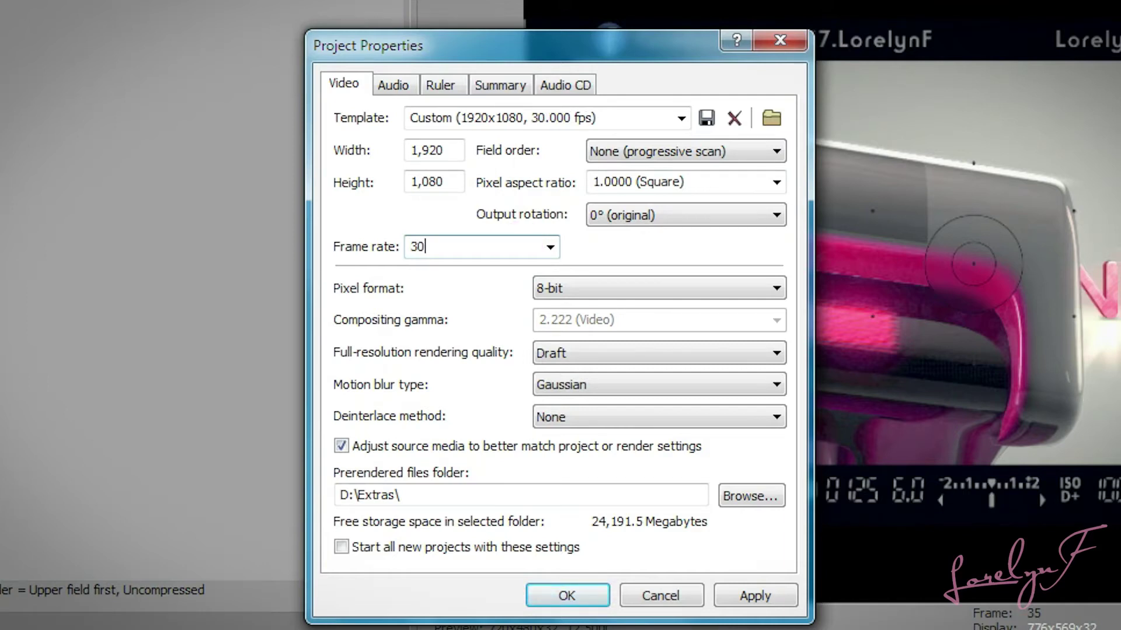
pyautogui.click(778, 288)
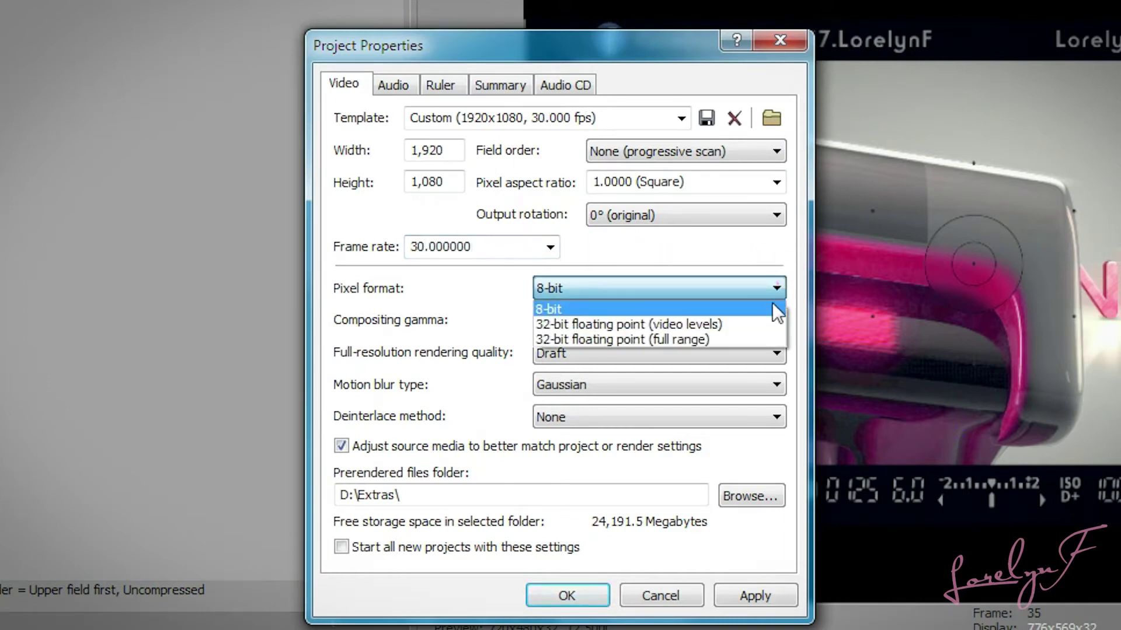
pyautogui.click(761, 340)
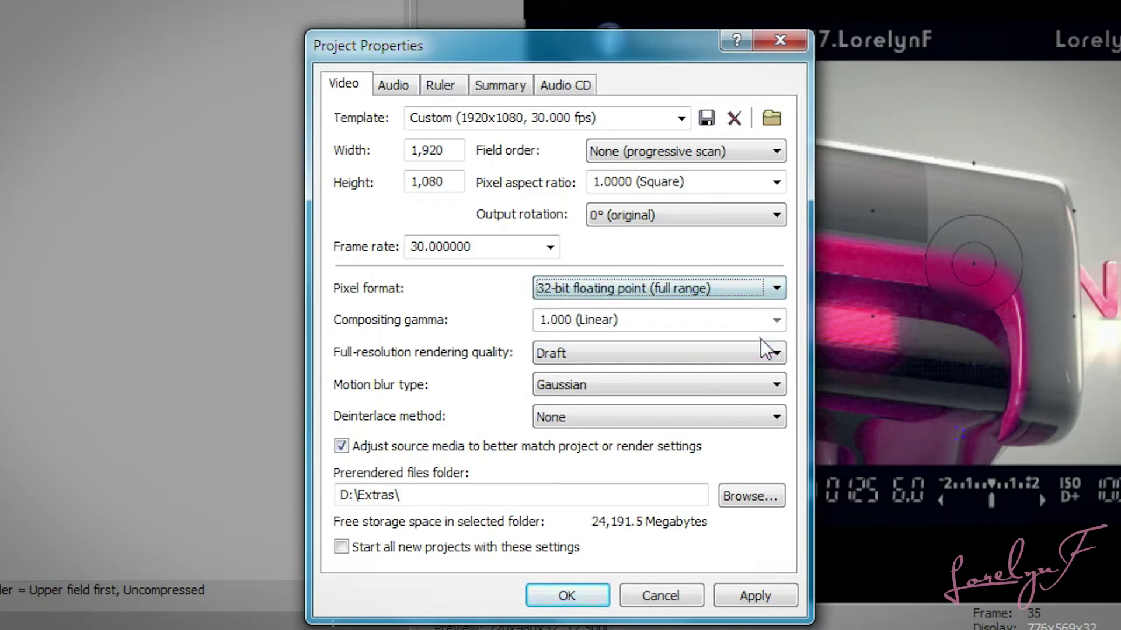
pyautogui.click(777, 320)
pyautogui.click(777, 321)
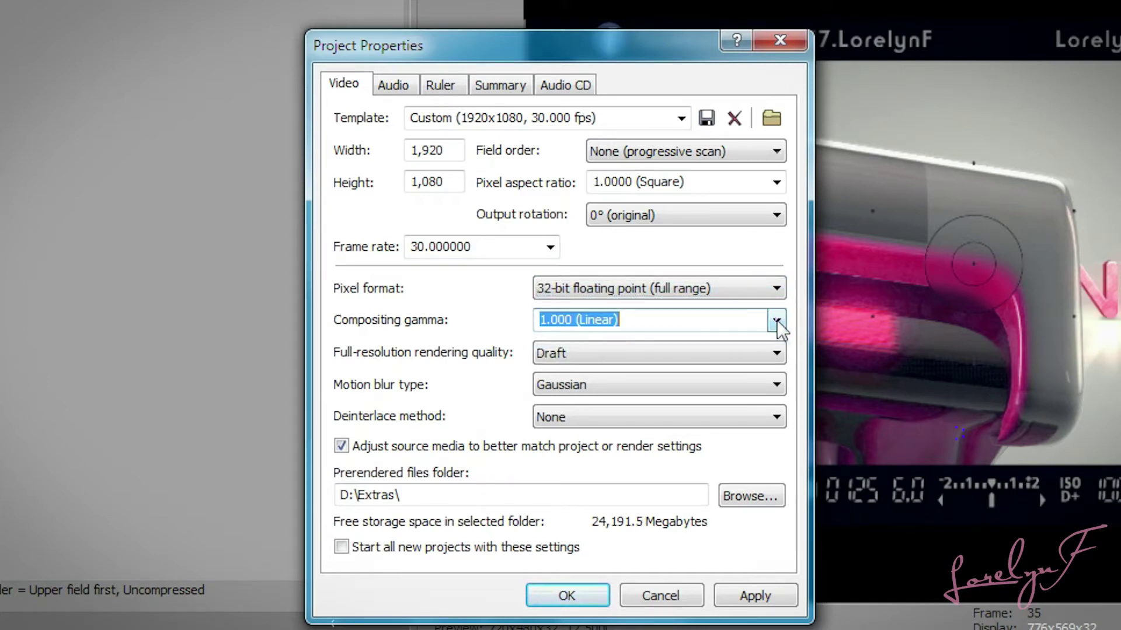
# Set rendering quality to Best, keep deinterlace None, and apply the project settings.
pyautogui.click(778, 353)
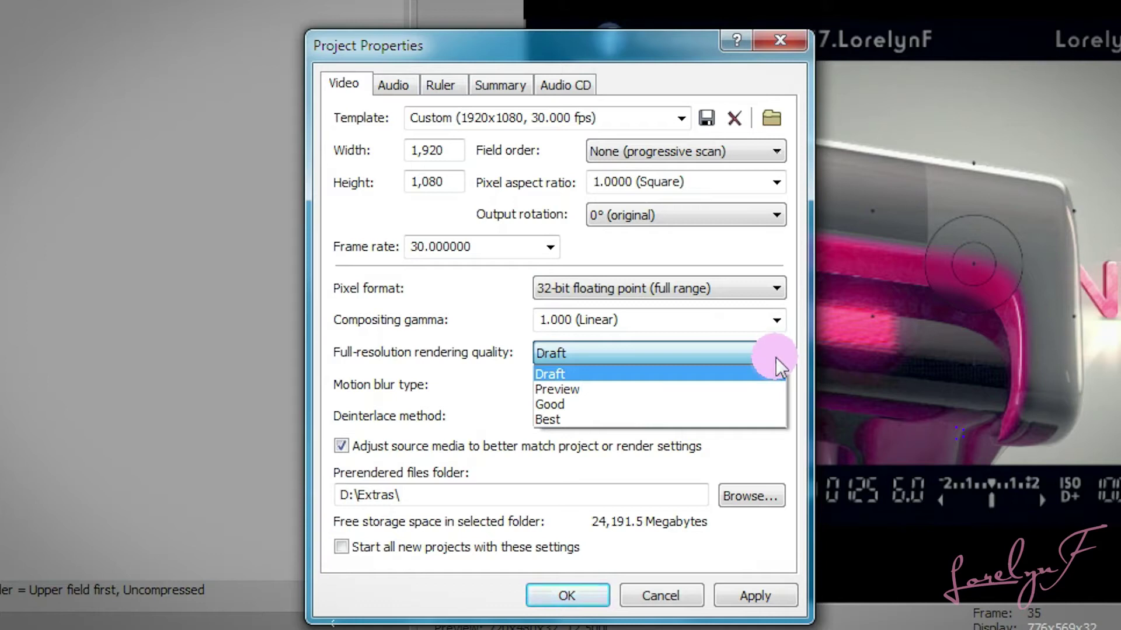
pyautogui.click(714, 420)
pyautogui.click(717, 421)
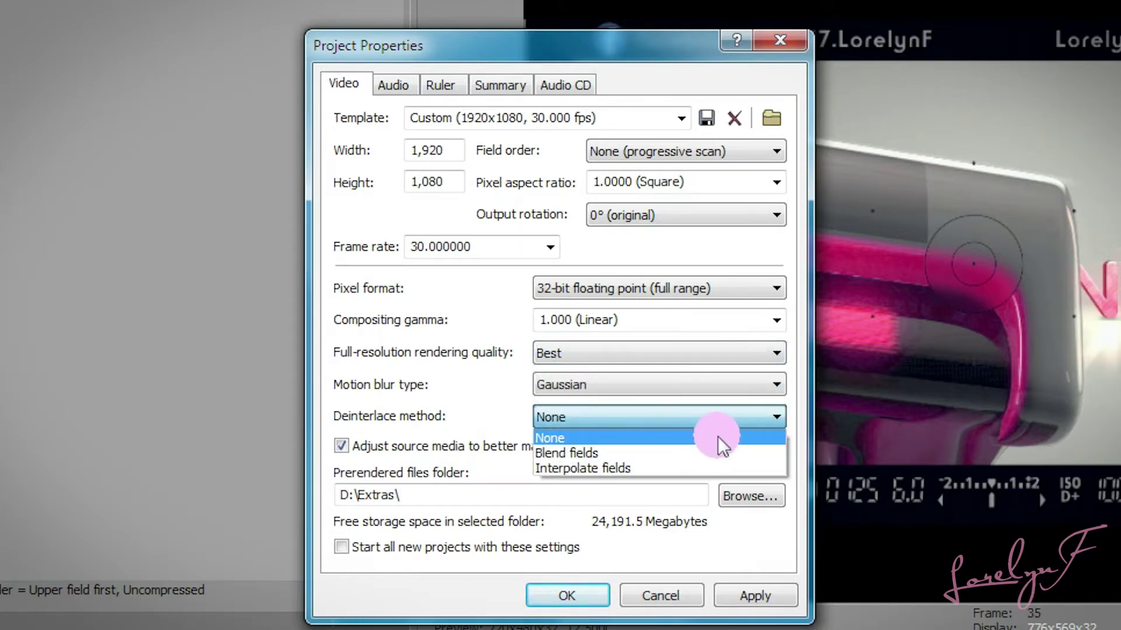
pyautogui.click(689, 438)
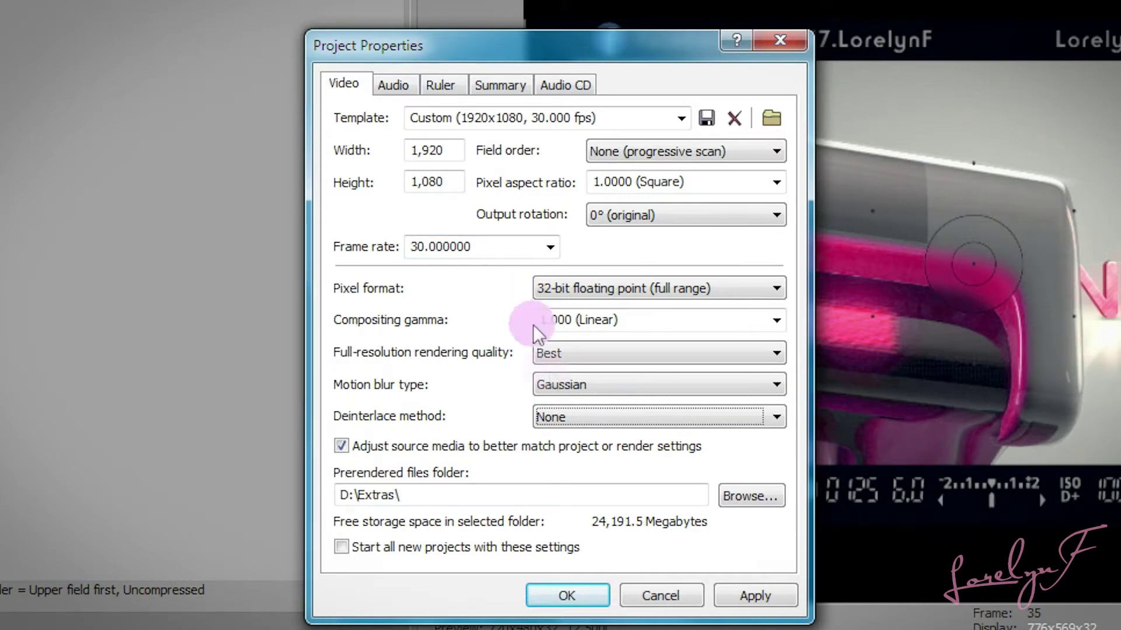
pyautogui.click(755, 595)
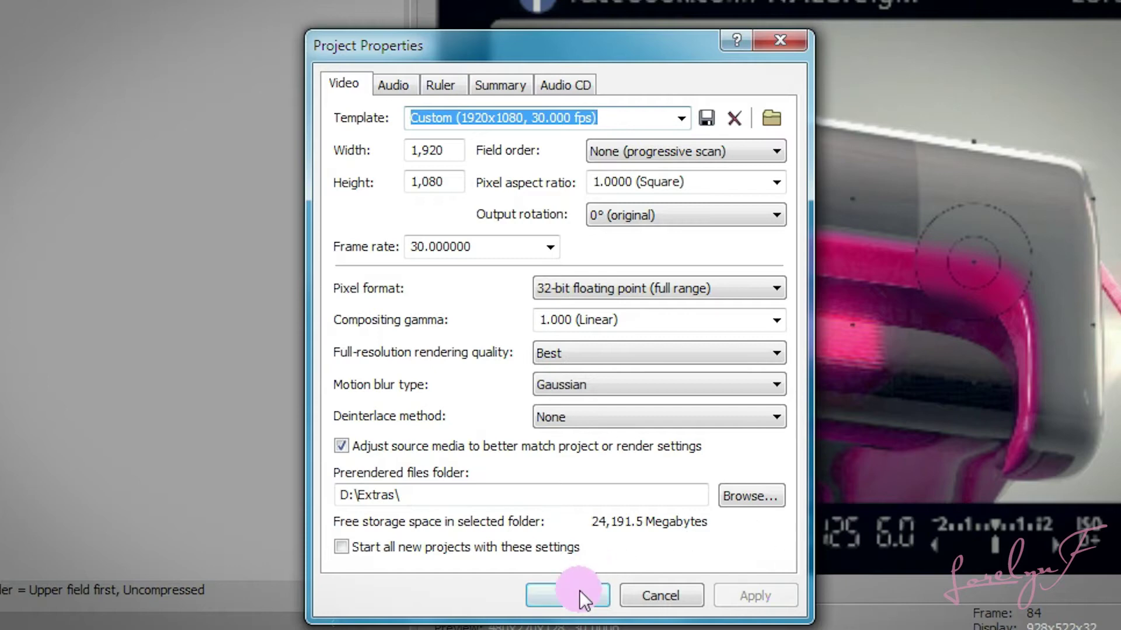
pyautogui.click(579, 590)
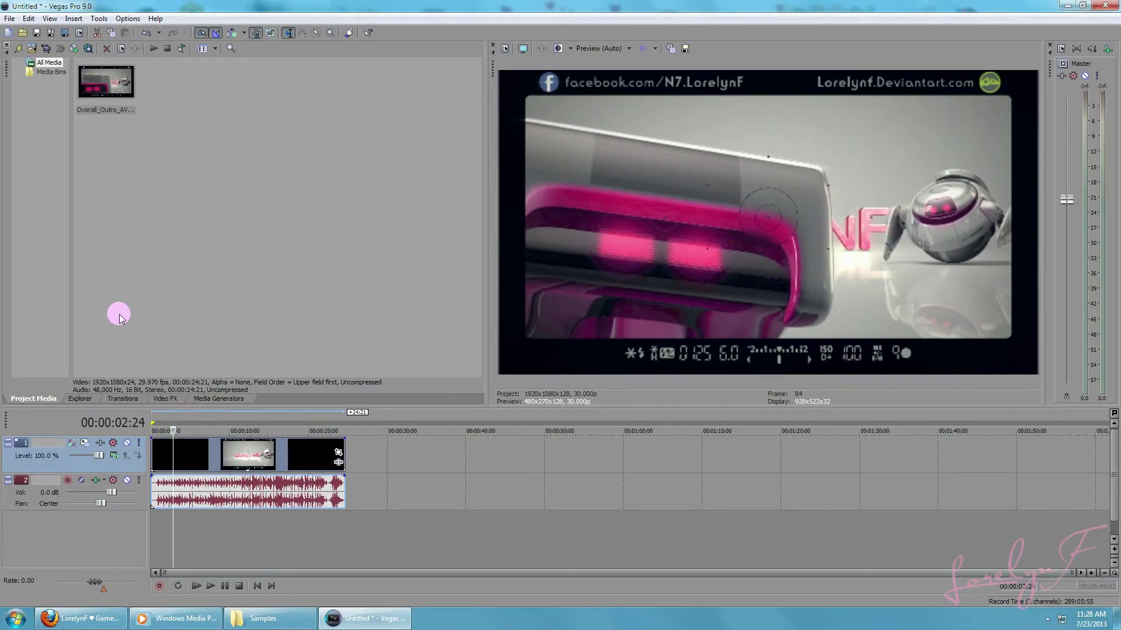
# Render As MainConcept AVC/AAC (*.mp4) and open its Custom encoding settings.
pyautogui.click(10, 19)
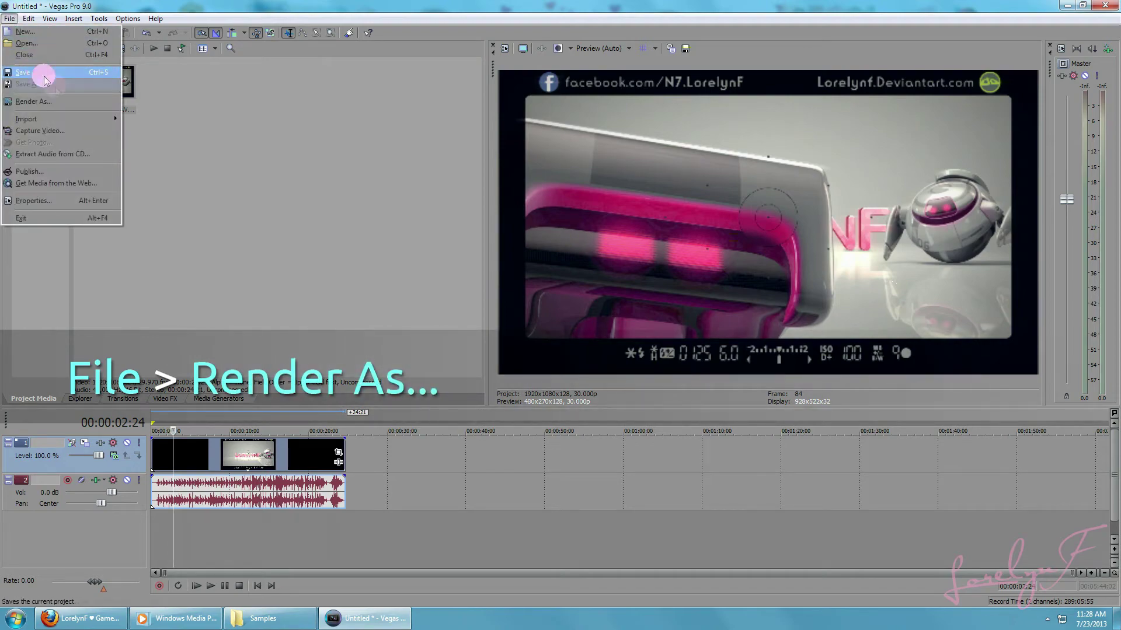
pyautogui.click(58, 101)
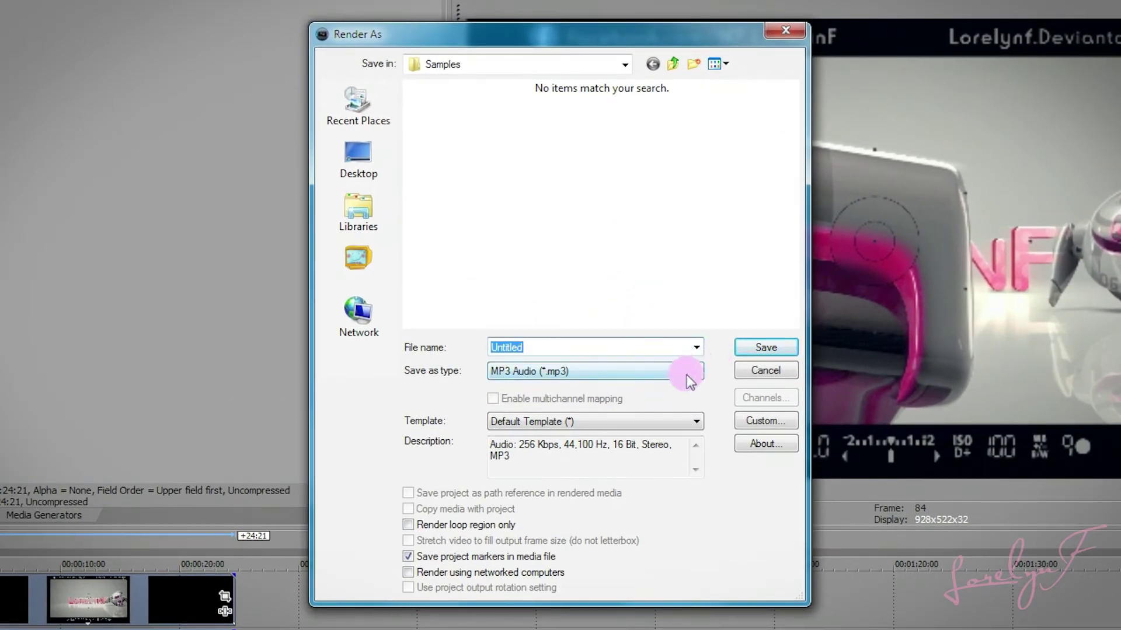
pyautogui.click(687, 374)
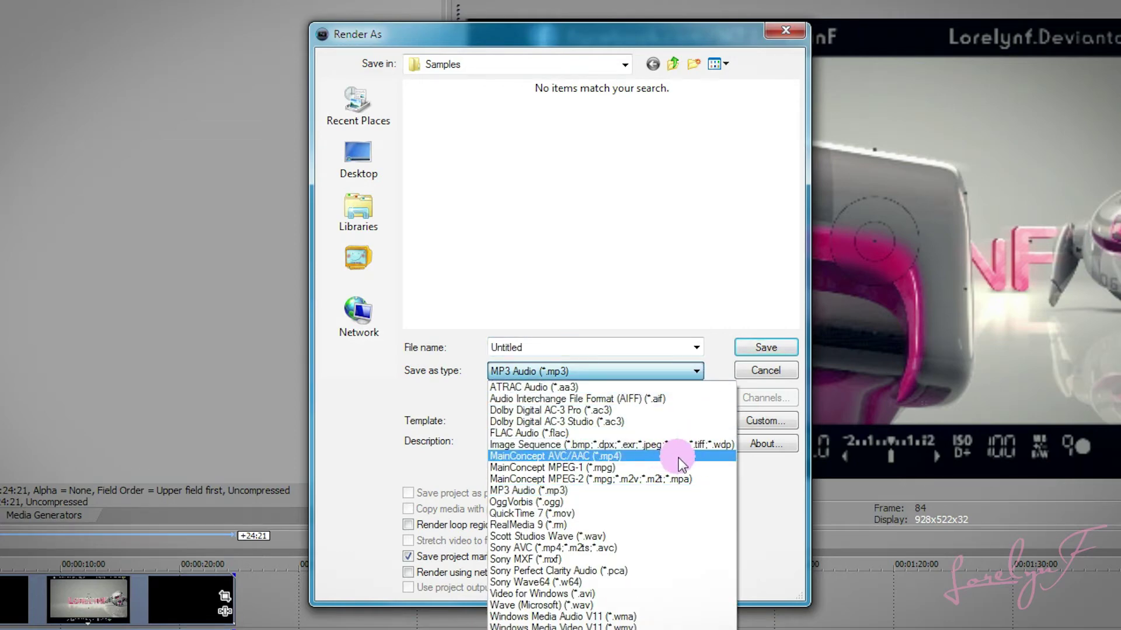
pyautogui.click(678, 457)
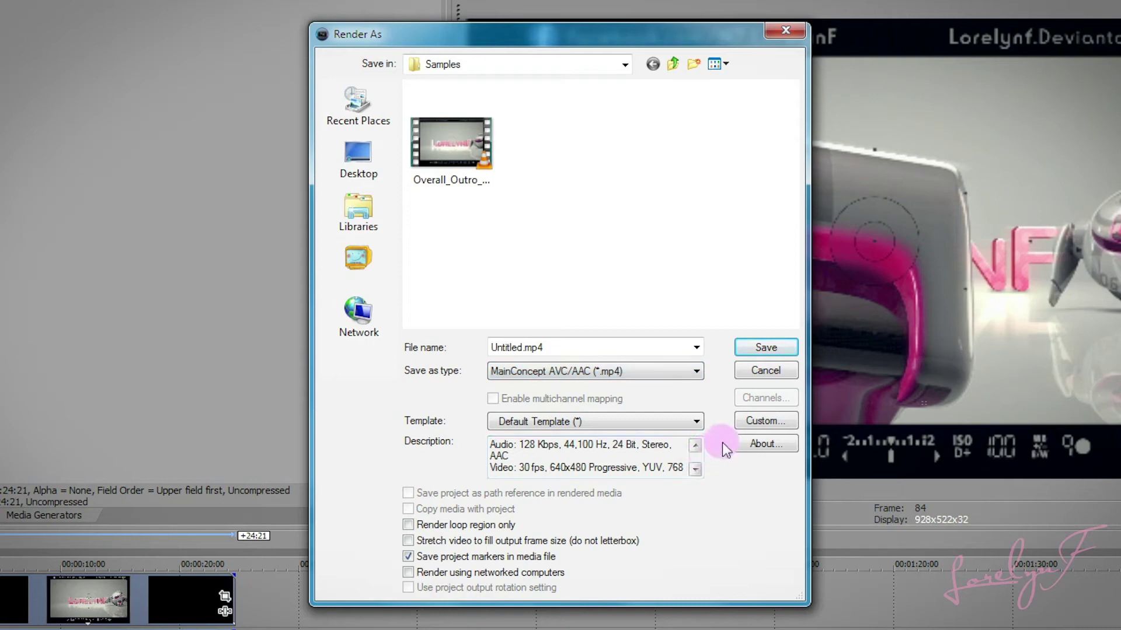
pyautogui.click(758, 428)
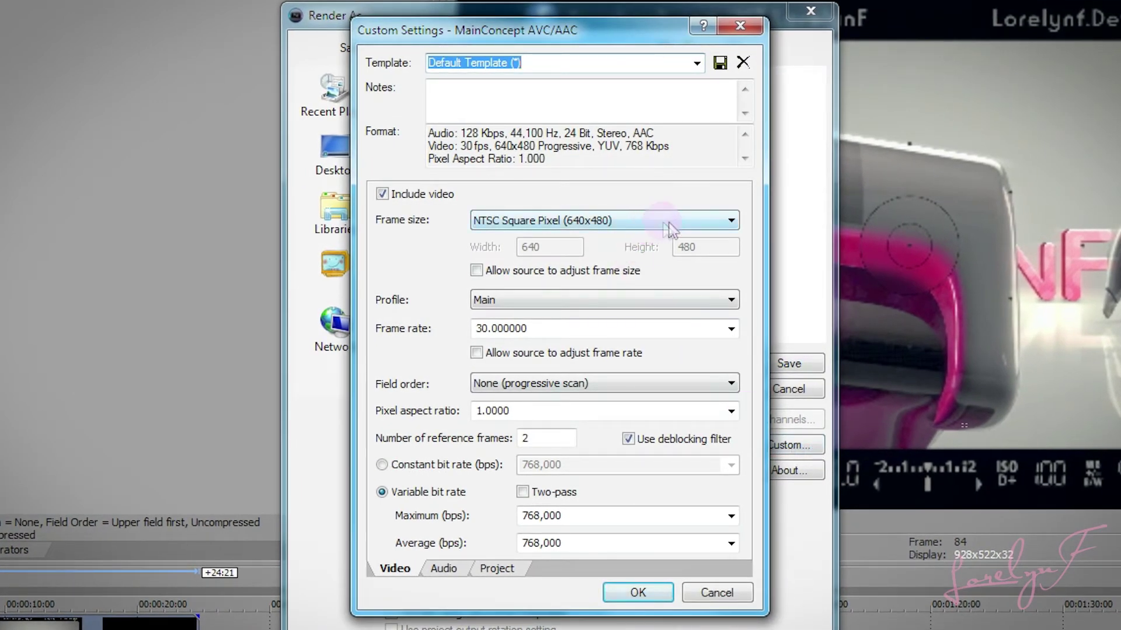
# Switch the frame size to a custom 1920 by 1080.
pyautogui.click(664, 223)
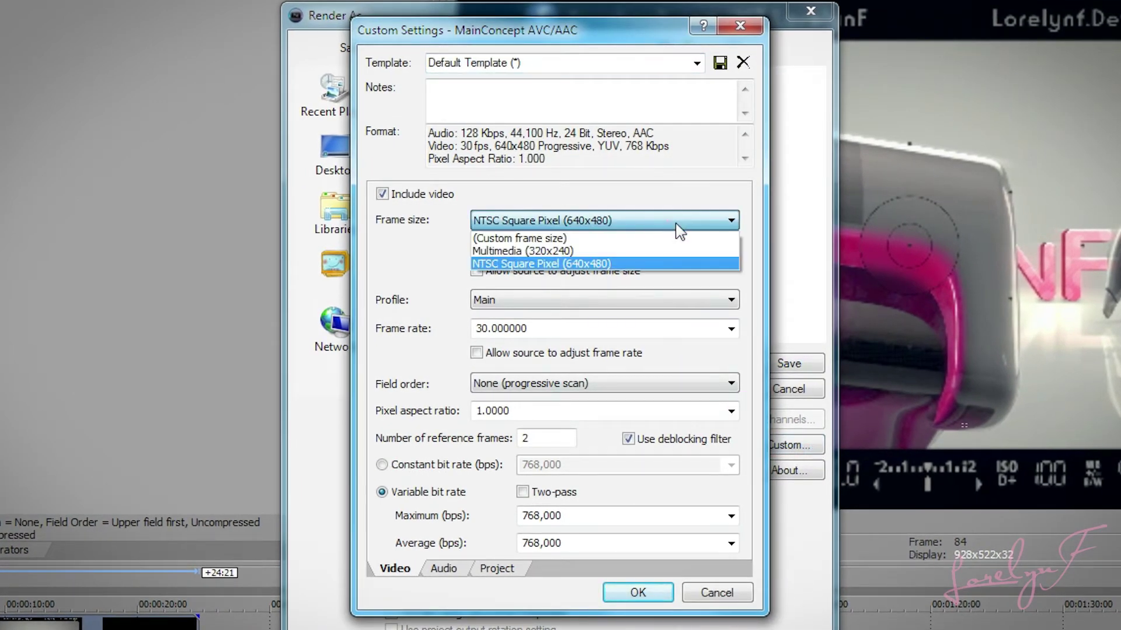
pyautogui.click(668, 245)
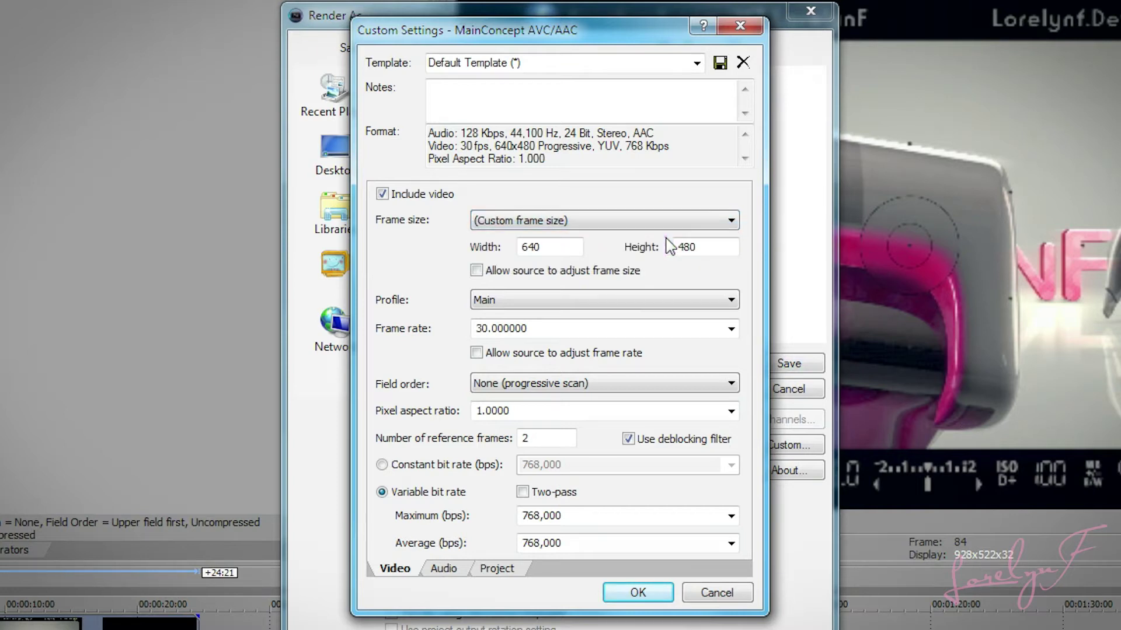
pyautogui.doubleClick(564, 247)
pyautogui.write('1920')
pyautogui.press('Tab')
pyautogui.write('1080')
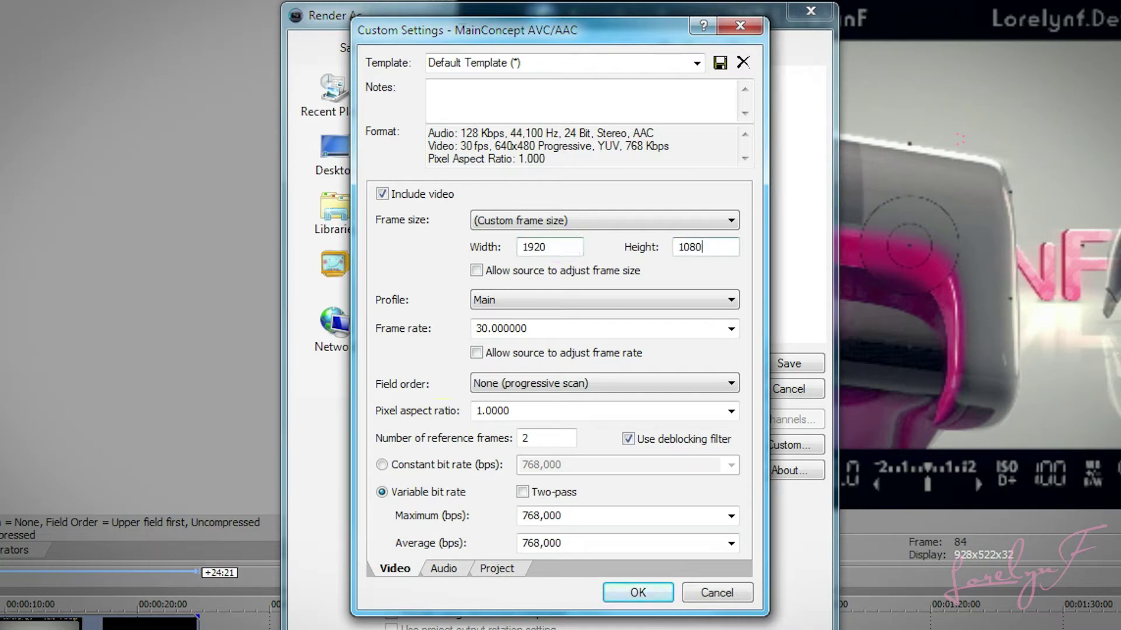
# Keep profile Main, frame rate 30 and progressive scan field order.
pyautogui.click(724, 302)
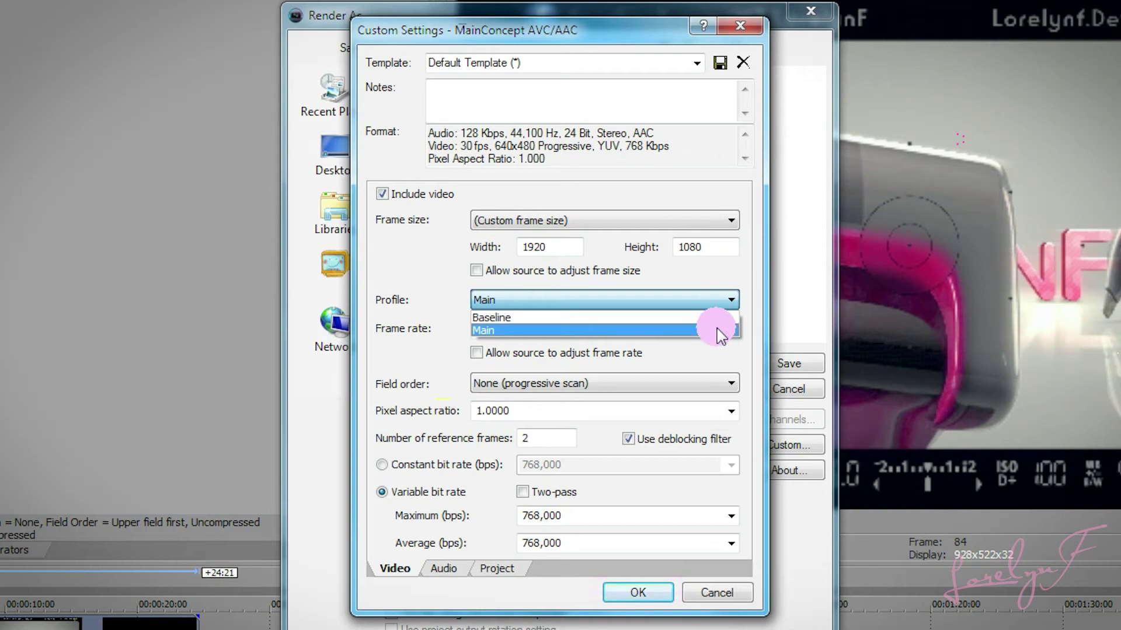
pyautogui.click(721, 332)
pyautogui.click(731, 330)
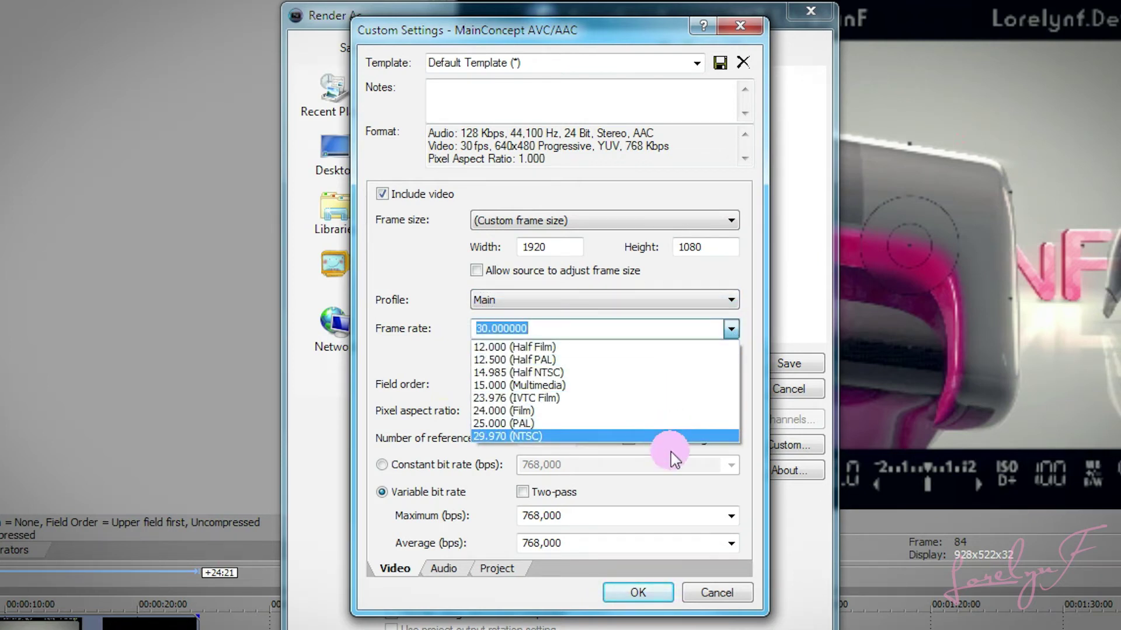
pyautogui.click(682, 328)
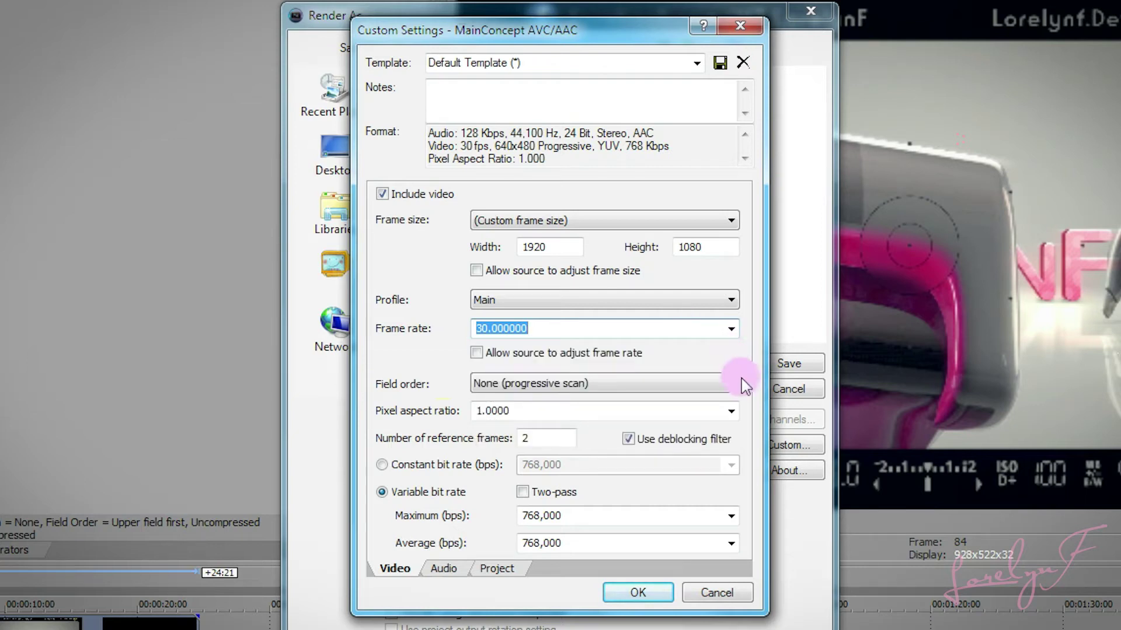
pyautogui.click(732, 383)
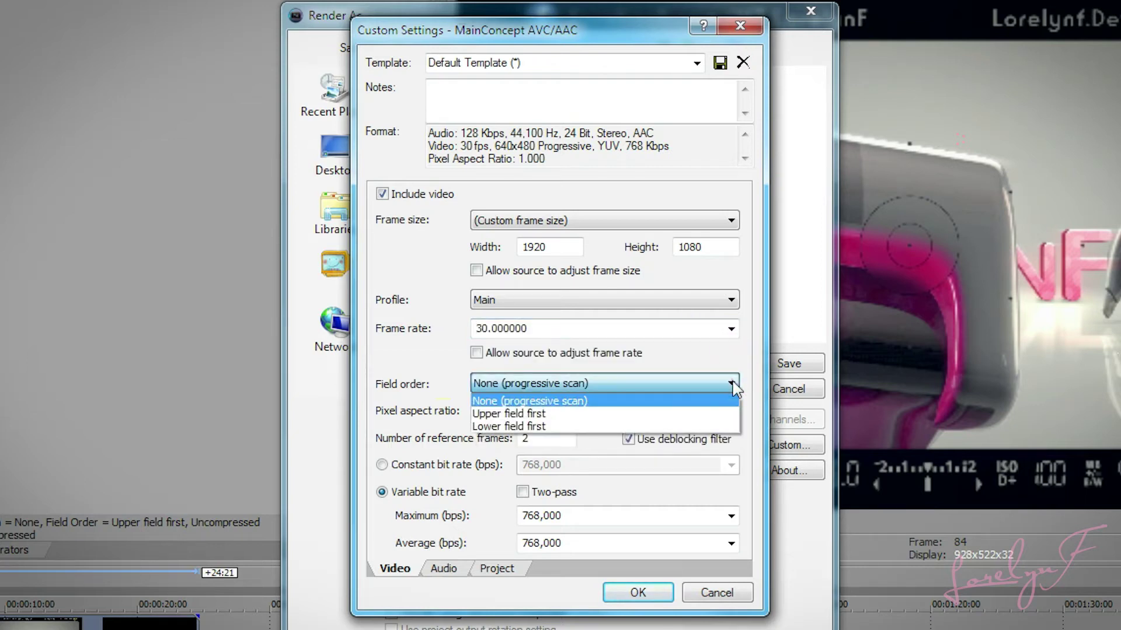
pyautogui.click(662, 403)
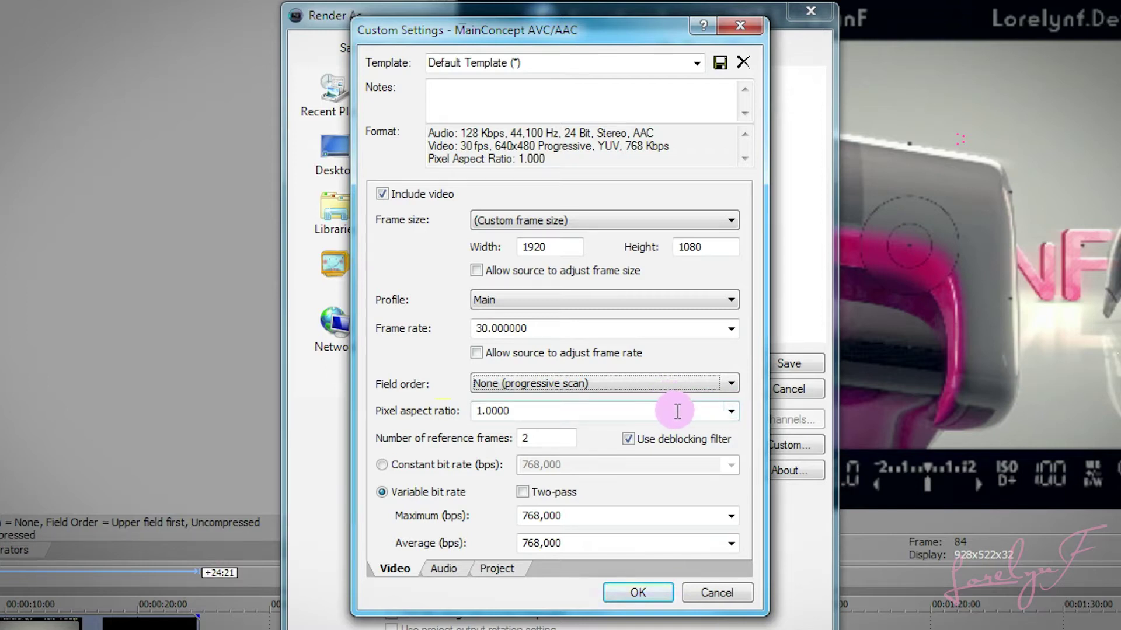
# Set reference frames to 1 and keep variable bit rate encoding.
pyautogui.click(559, 440)
pyautogui.doubleClick(559, 439)
pyautogui.write('1')
pyautogui.click(402, 495)
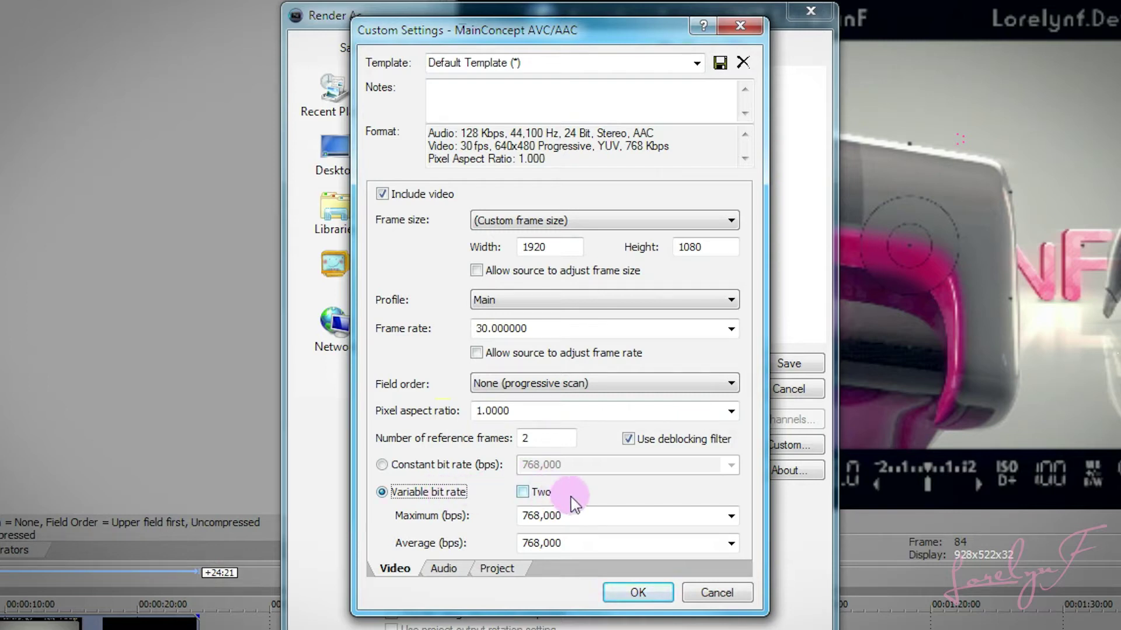
pyautogui.click(731, 515)
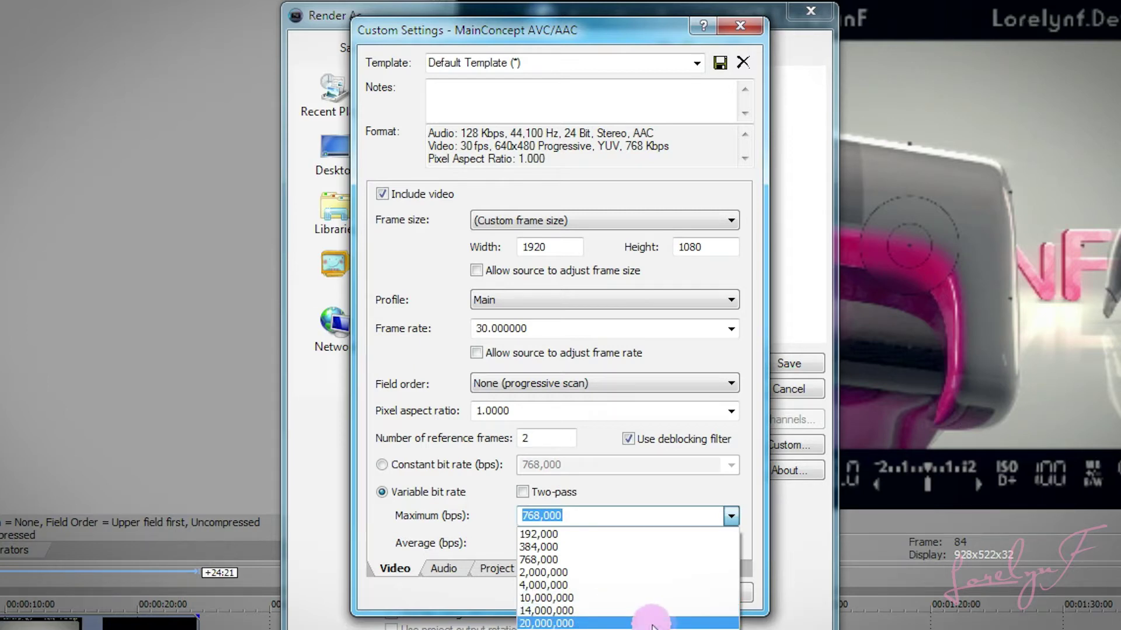
# Set both maximum and average video bit rates to 20,000,000 bps.
pyautogui.click(612, 623)
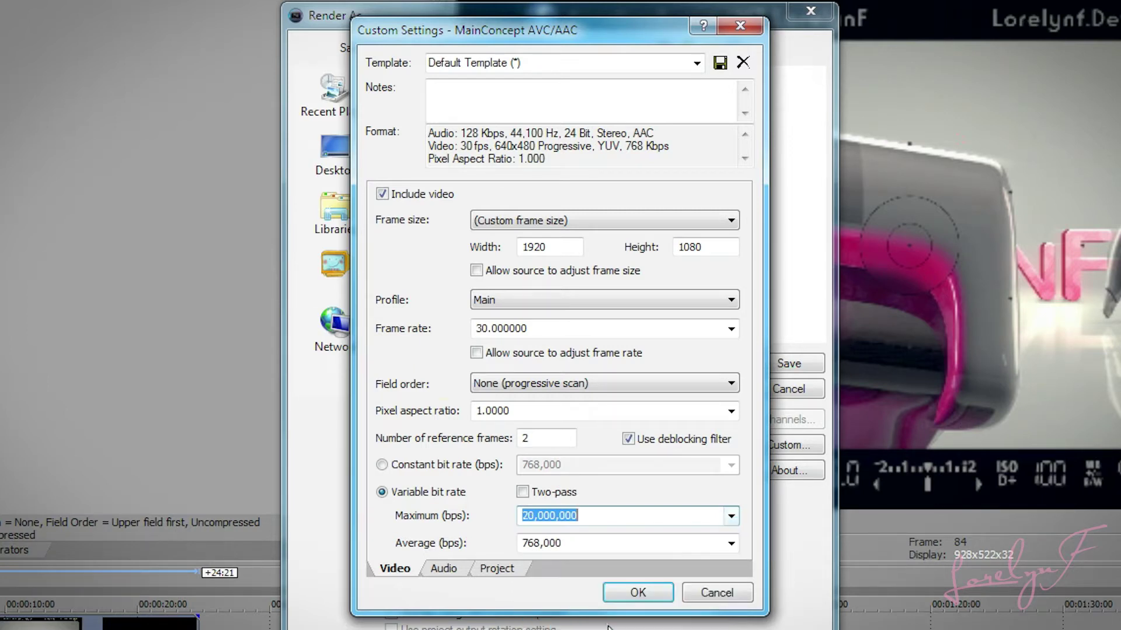
pyautogui.click(731, 544)
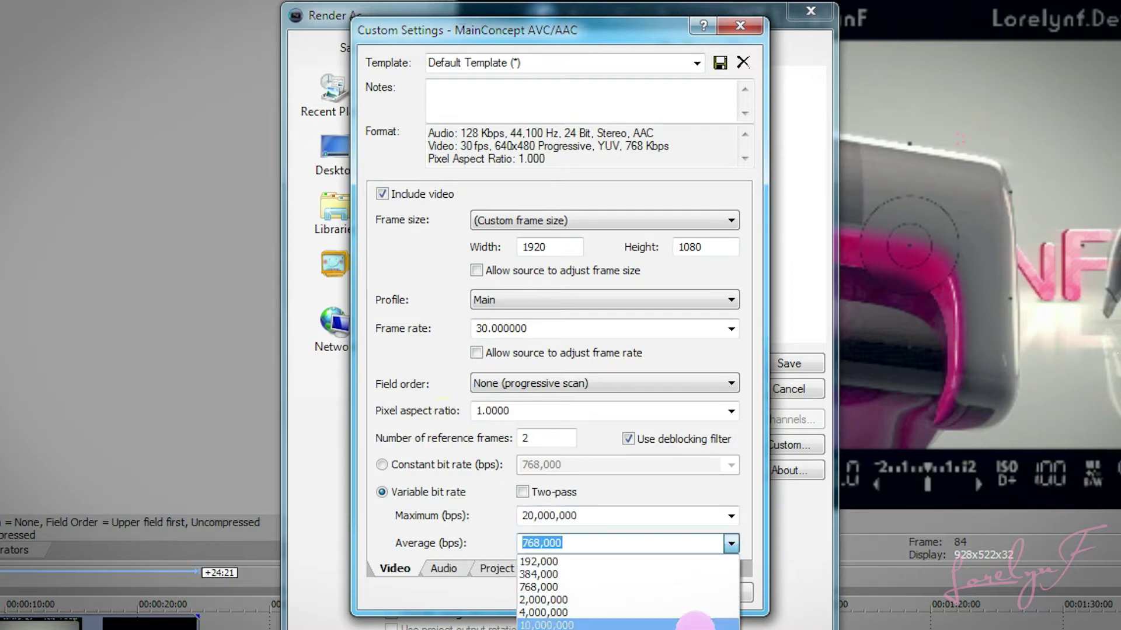
pyautogui.click(583, 629)
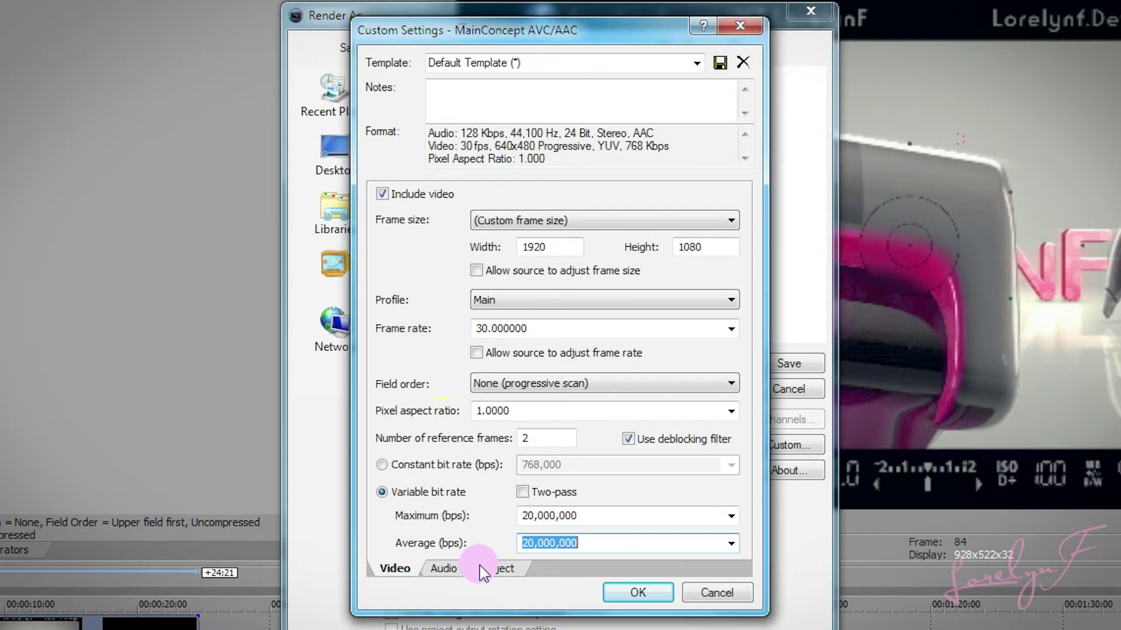
# Set the audio sample rate to 48,000 Hz and keep the bit rate at 128,000.
pyautogui.click(453, 573)
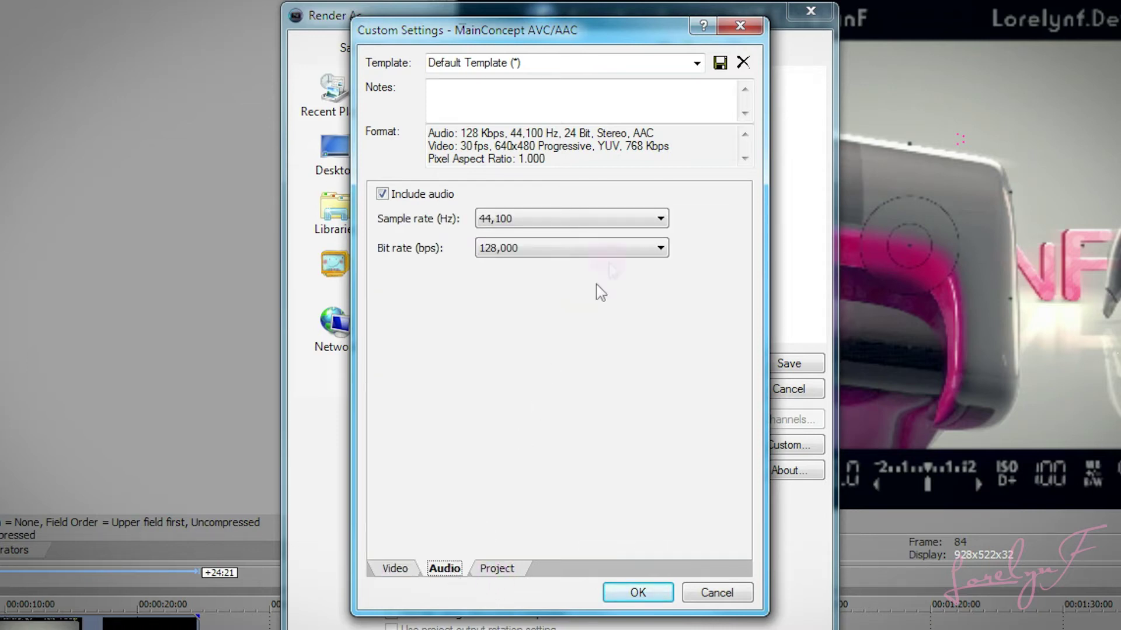
pyautogui.click(658, 221)
pyautogui.click(612, 337)
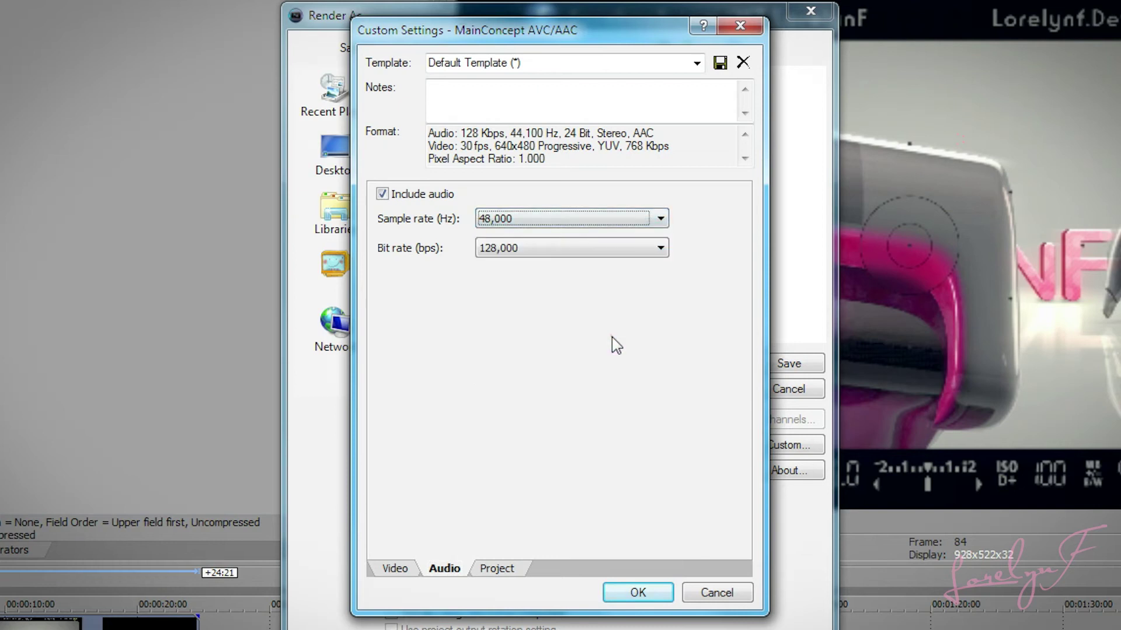
pyautogui.click(625, 257)
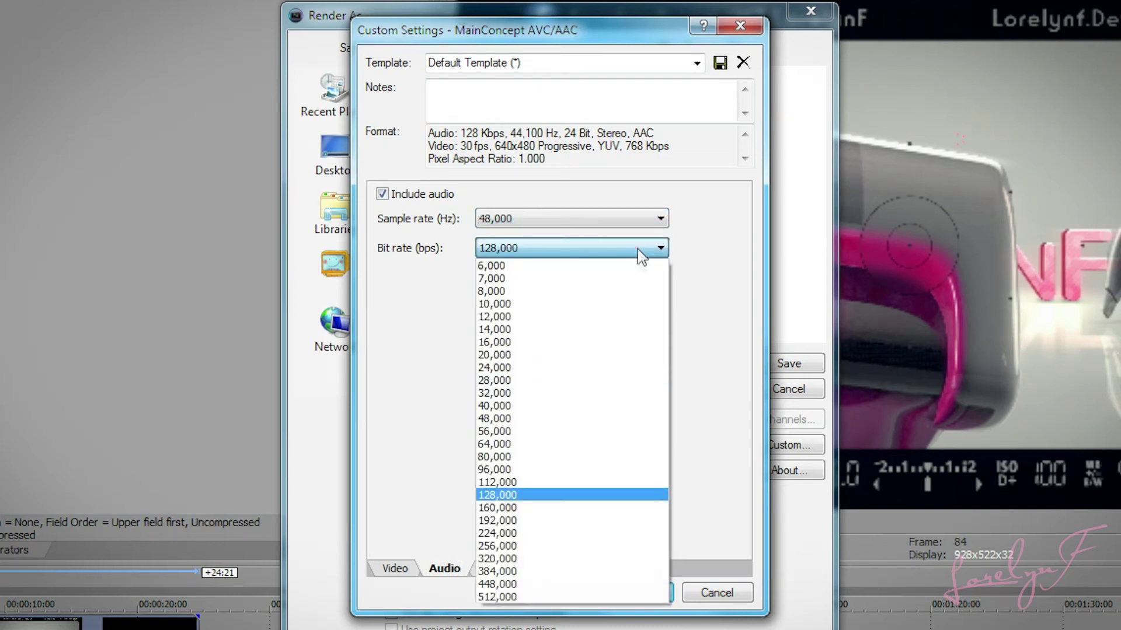
pyautogui.click(552, 496)
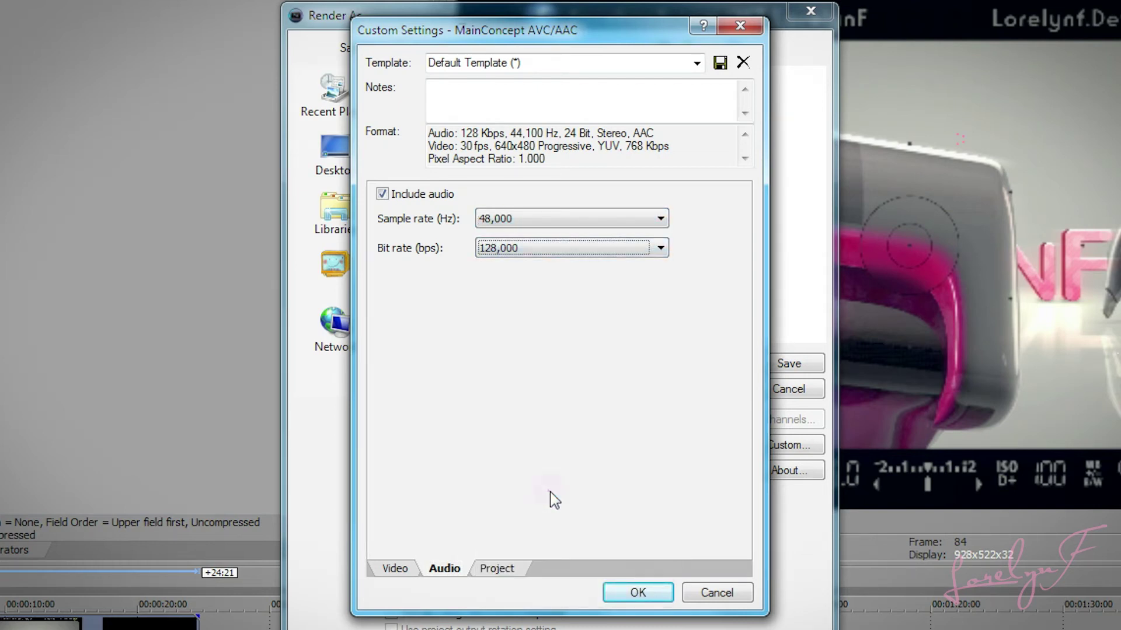
pyautogui.click(519, 570)
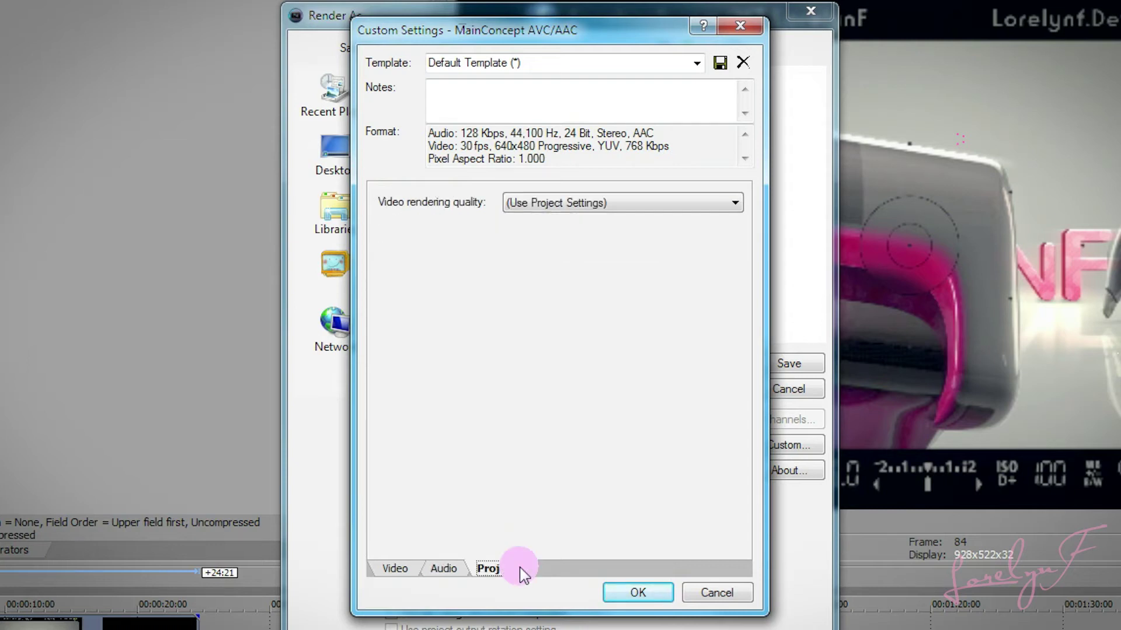
# Keep rendering quality on project settings and save the settings as template '1080P For YouTube'.
pyautogui.click(731, 205)
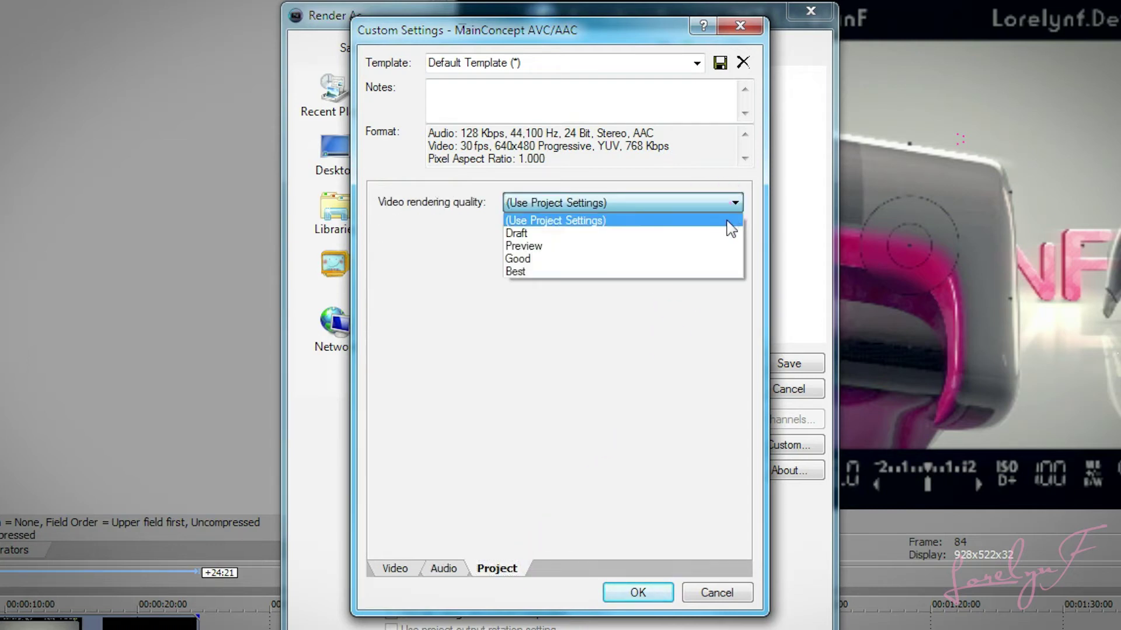
pyautogui.click(673, 220)
pyautogui.click(550, 67)
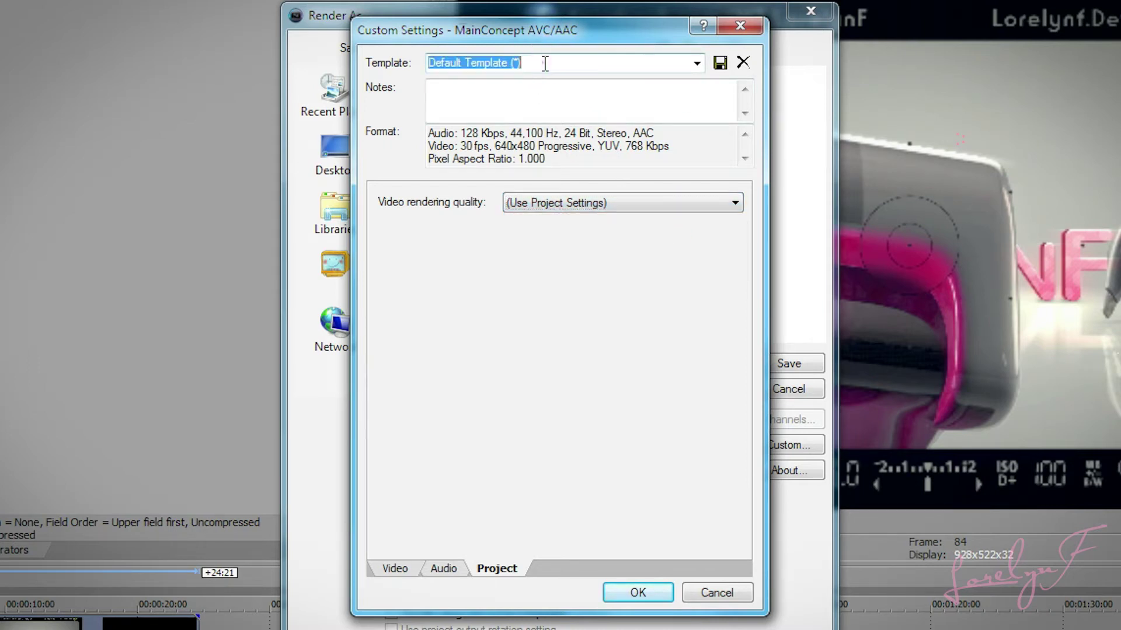
pyautogui.click(546, 63)
pyautogui.write('1080P For YouTube')
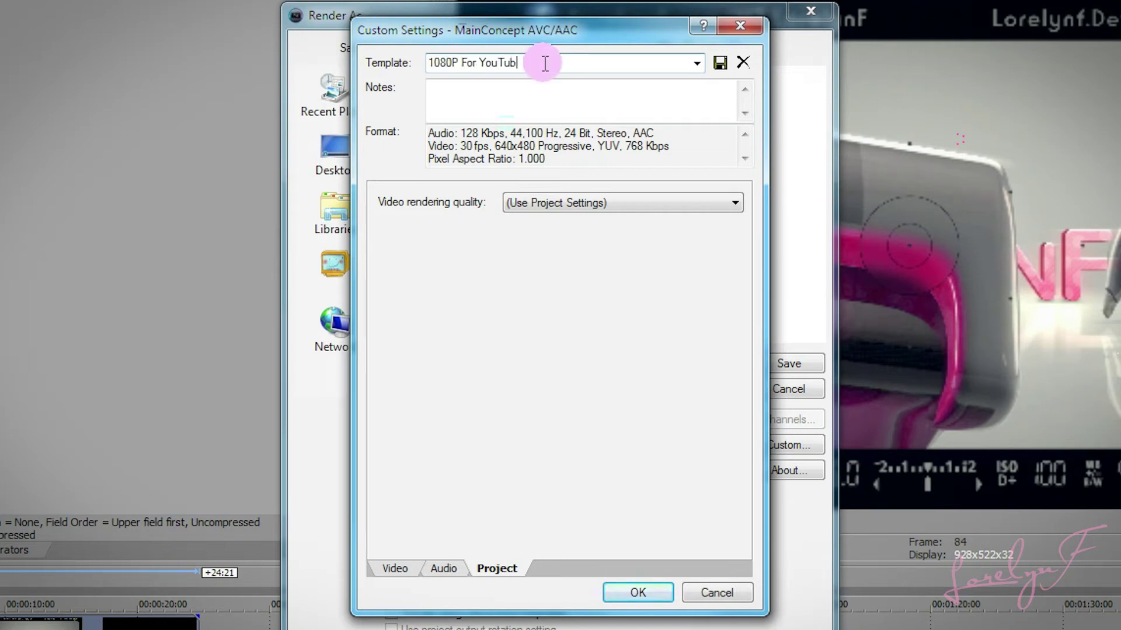
pyautogui.click(546, 63)
pyautogui.click(723, 67)
pyautogui.click(640, 592)
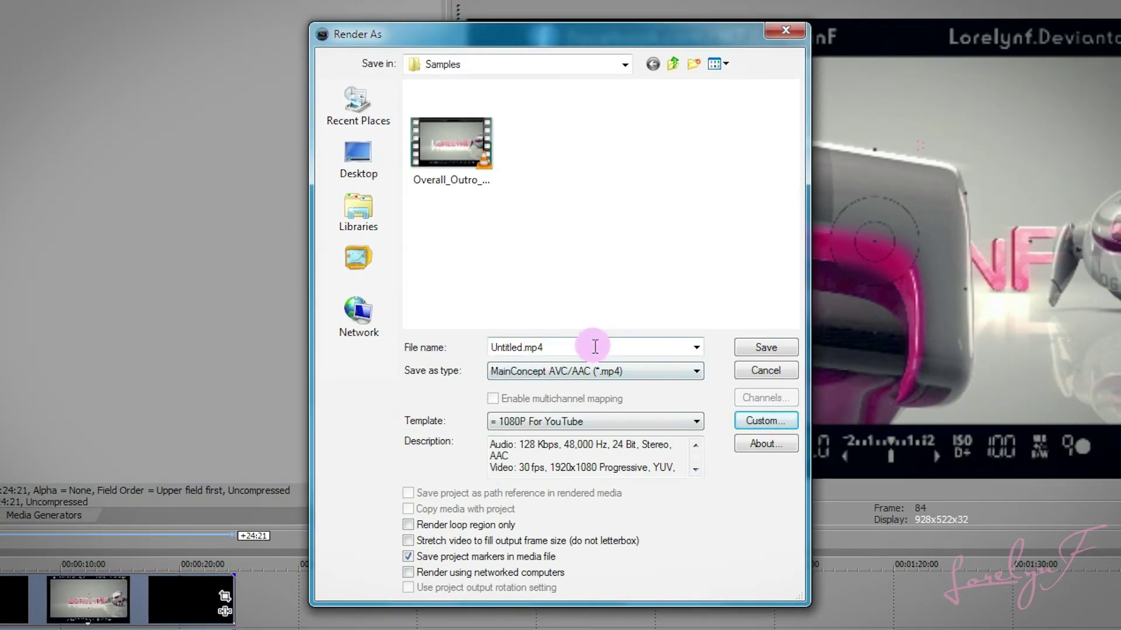
pyautogui.doubleClick(595, 346)
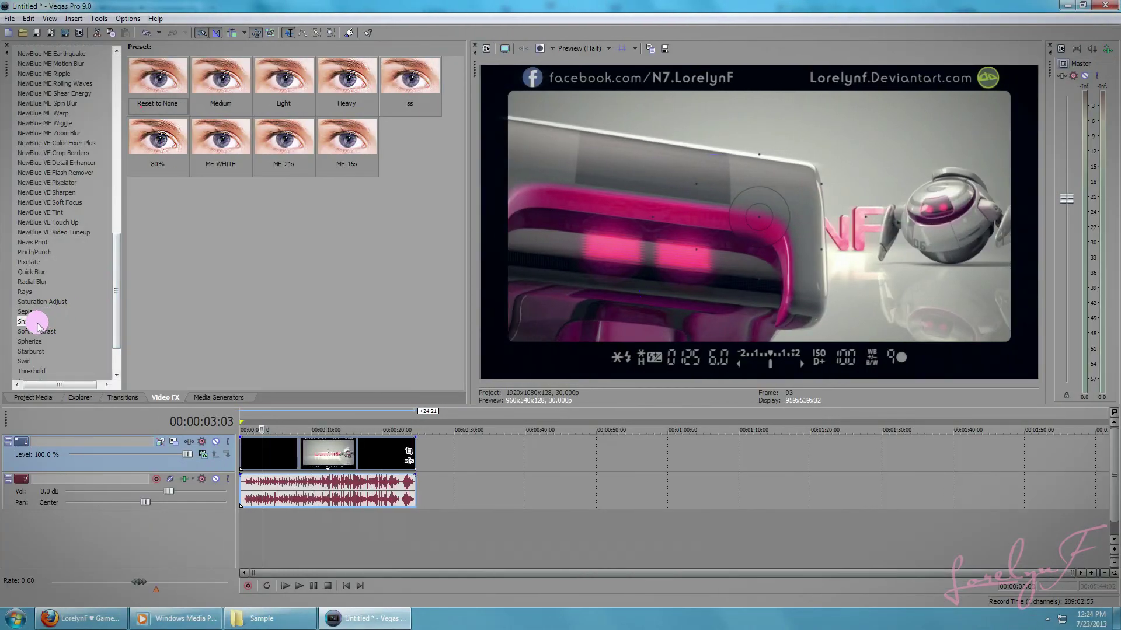
# Apply the Sharpen Reset to None preset to the outro clip with Amount 0.40.
pyautogui.click(32, 321)
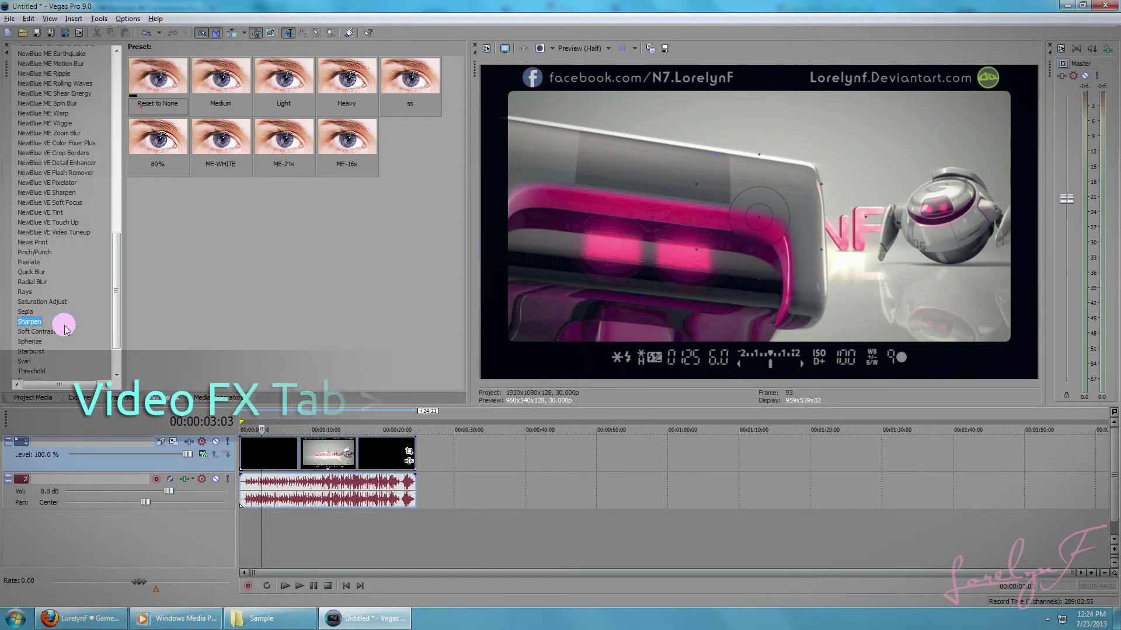
pyautogui.click(174, 100)
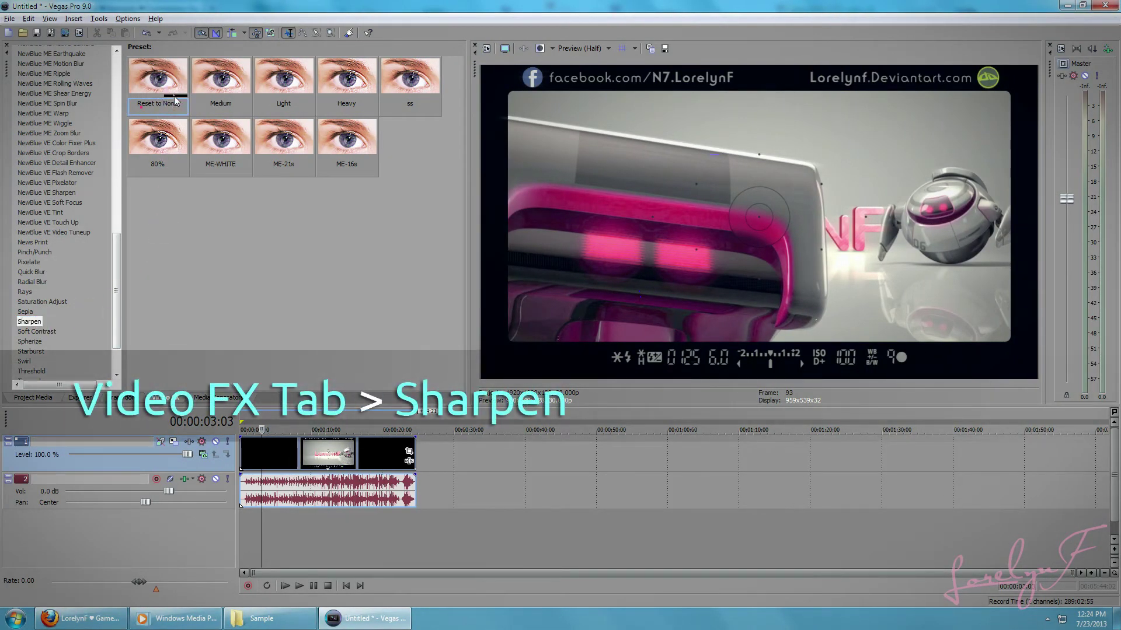
pyautogui.moveTo(172, 81); pyautogui.dragTo(288, 453)
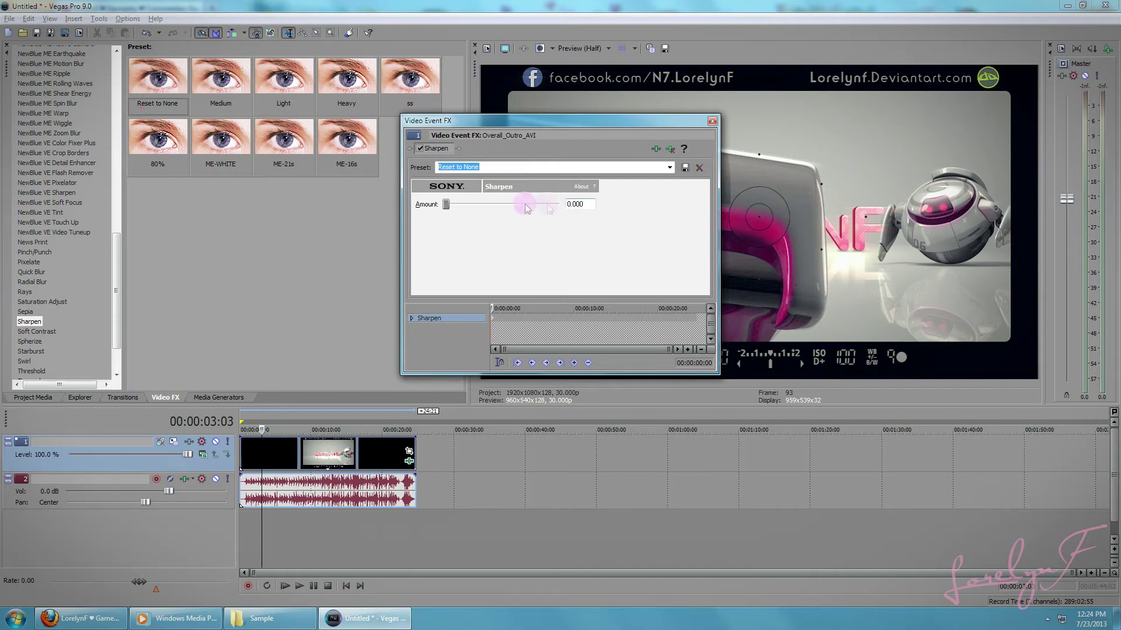
pyautogui.moveTo(446, 206); pyautogui.dragTo(482, 208)
pyautogui.doubleClick(579, 205)
pyautogui.click(479, 208)
pyautogui.click(578, 231)
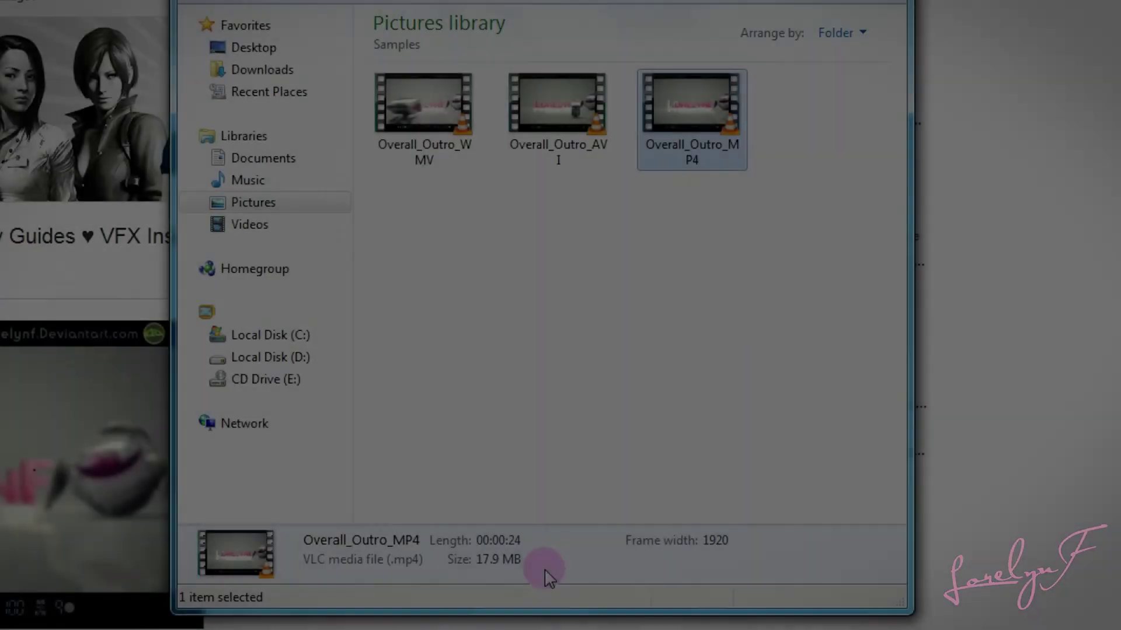
# Compare the WMV (21.8 MB), AVI (4.29 GB) and MP4 (17.9 MB) outro file sizes.
pyautogui.press('Left')
pyautogui.press('Left')
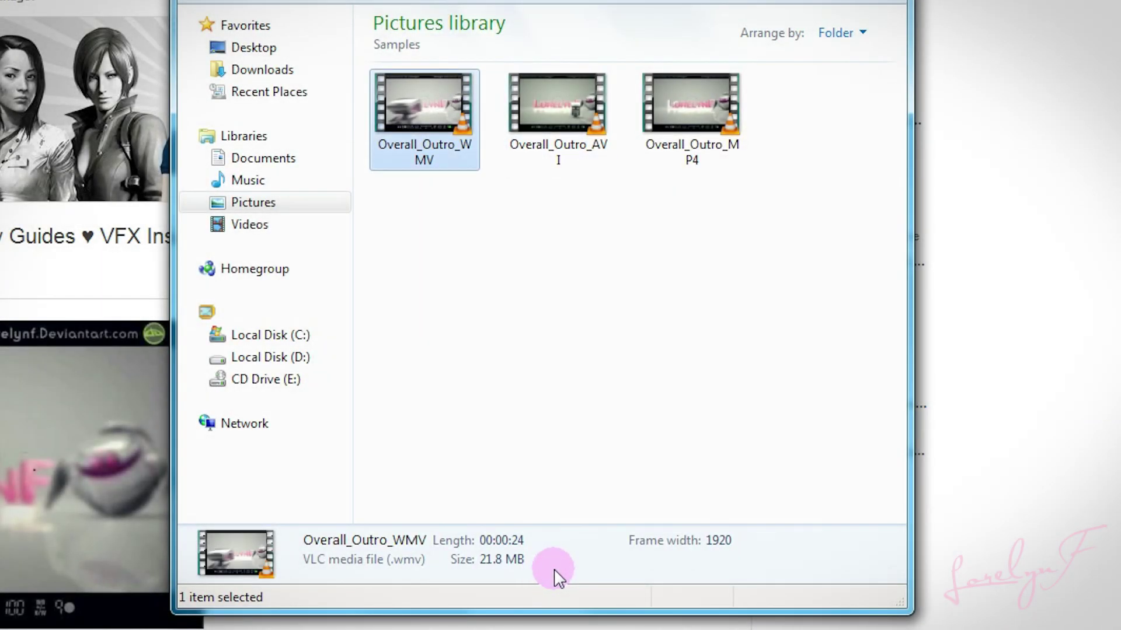
pyautogui.press('Right')
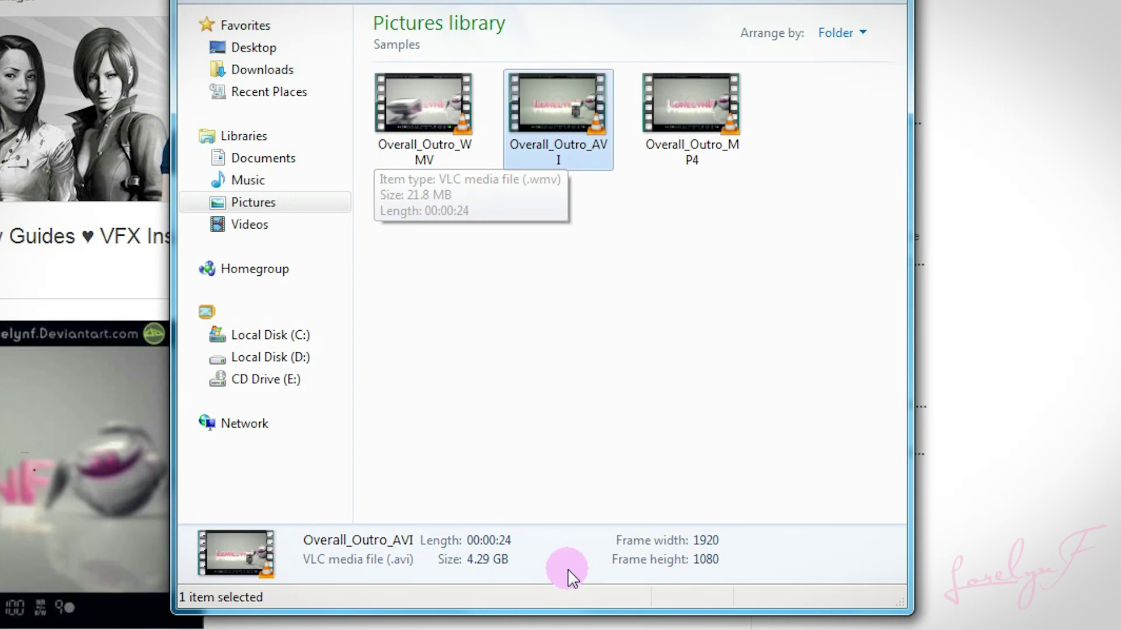
pyautogui.press('Right')
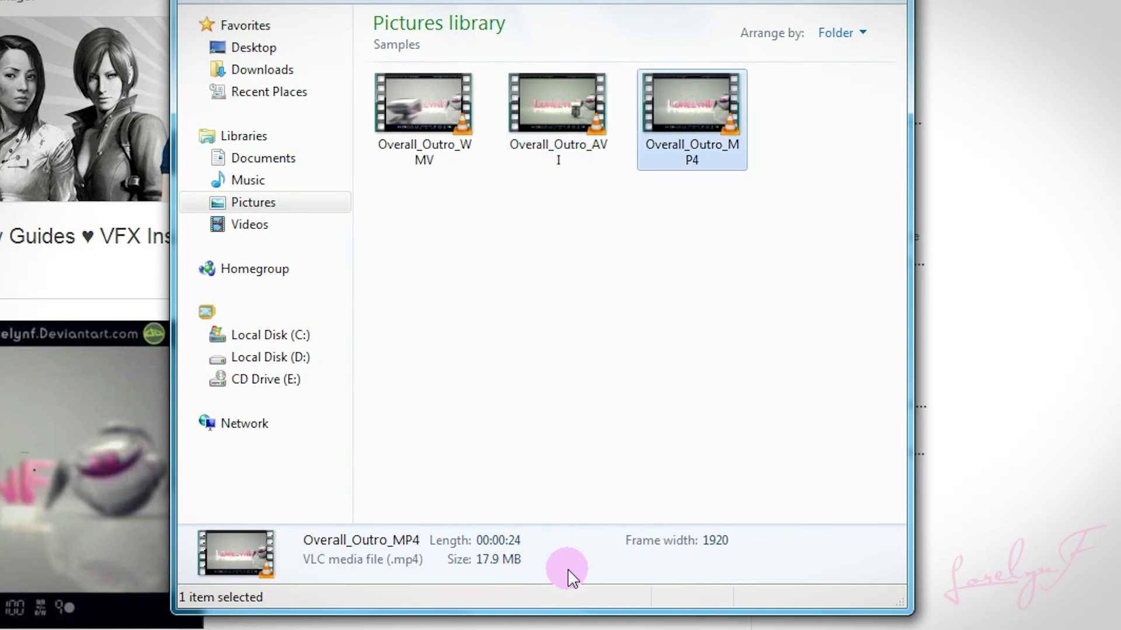